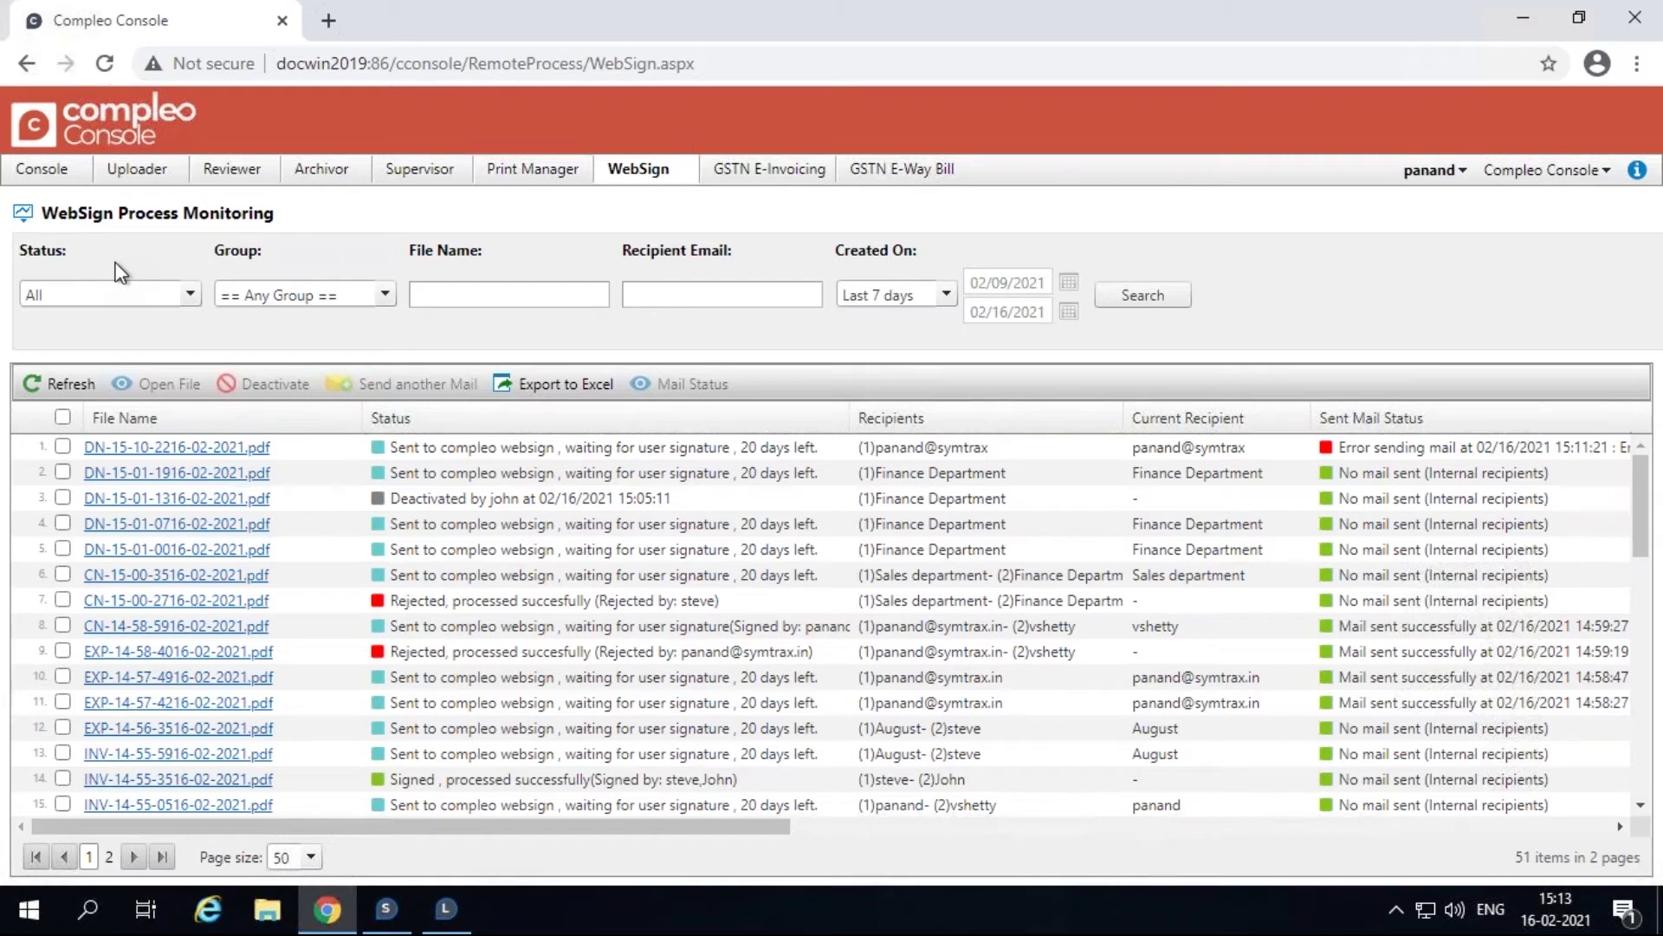
Filter the WebSign process list to In Progress status and run the search.
left_click(191, 297)
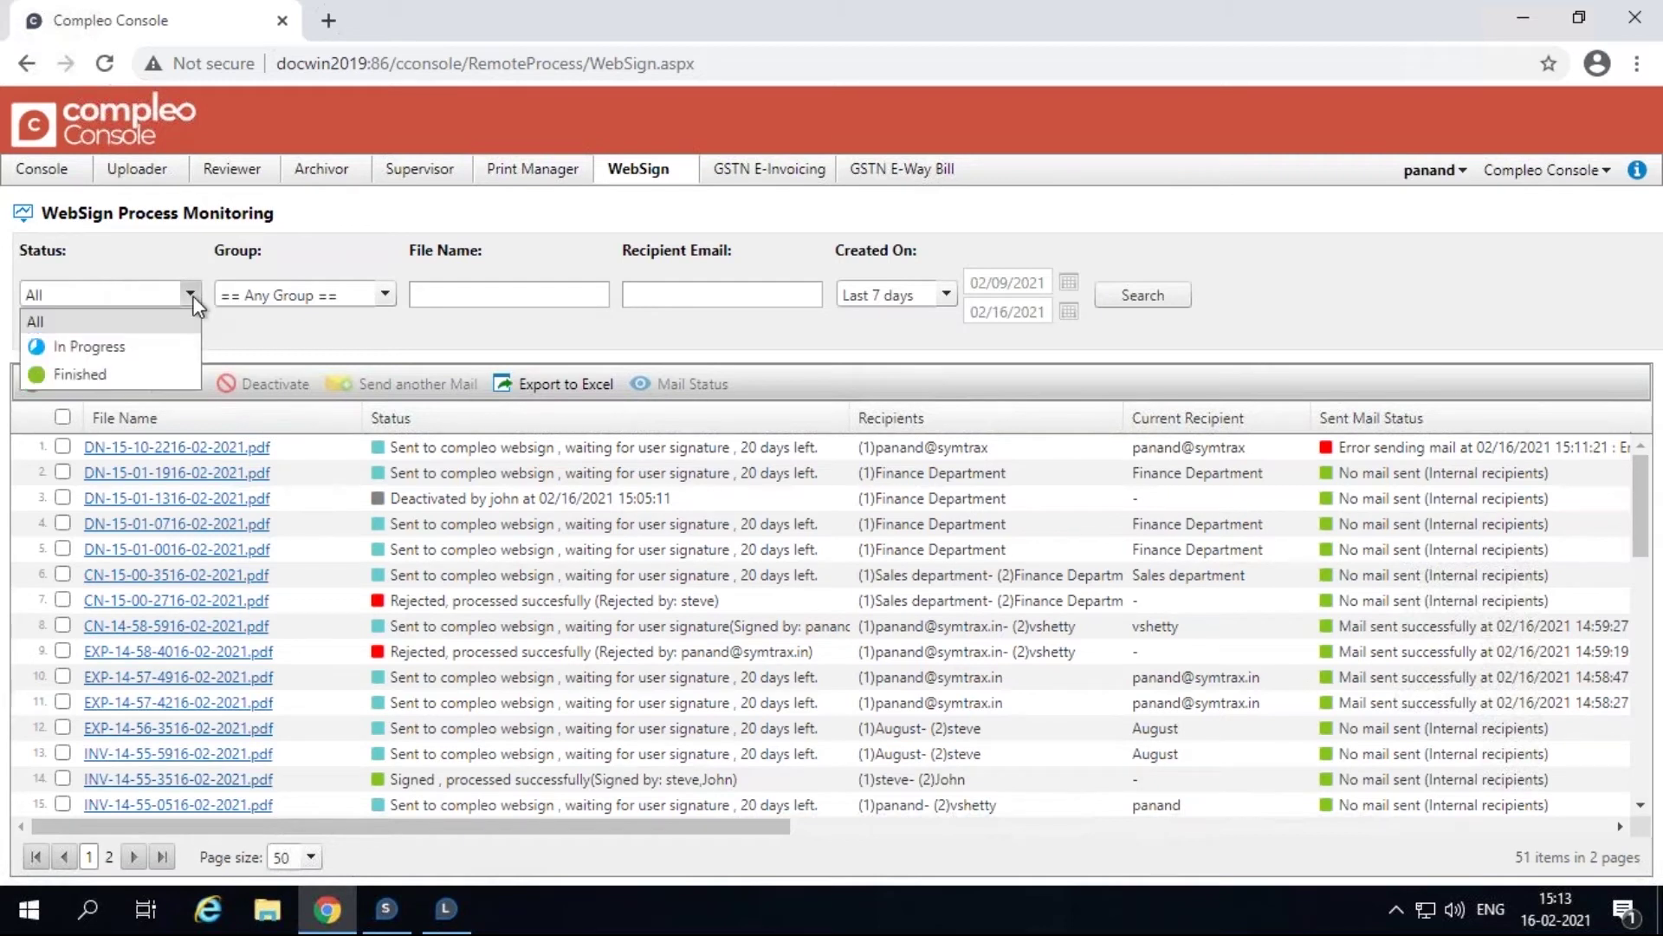
left_click(175, 358)
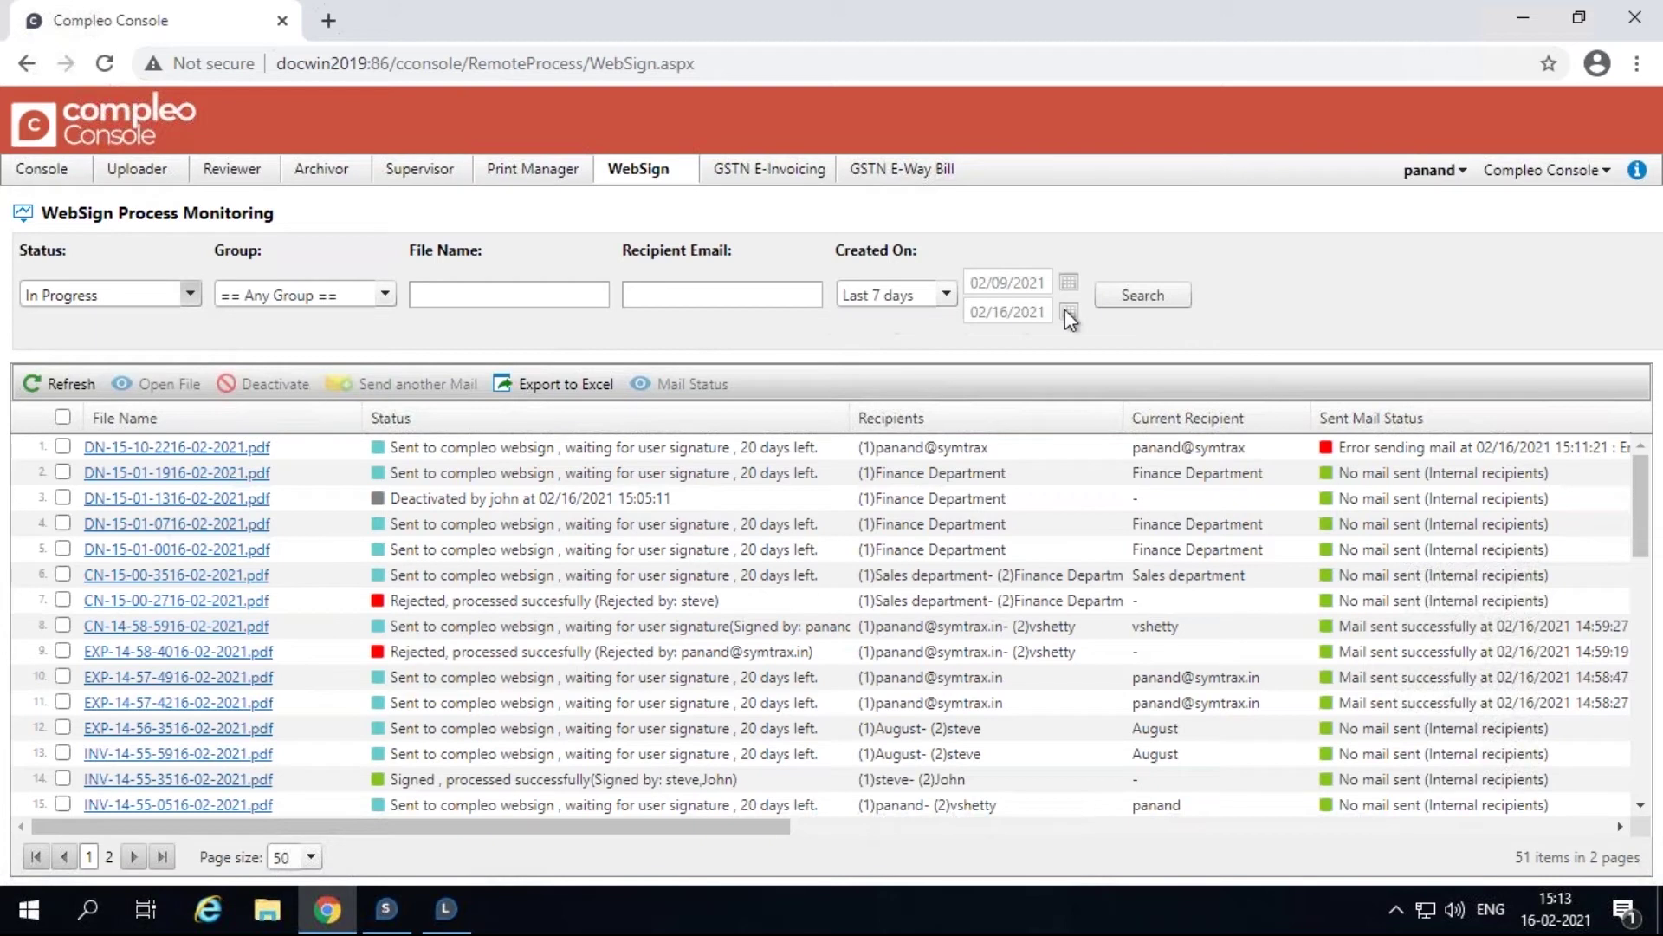
left_click(1149, 299)
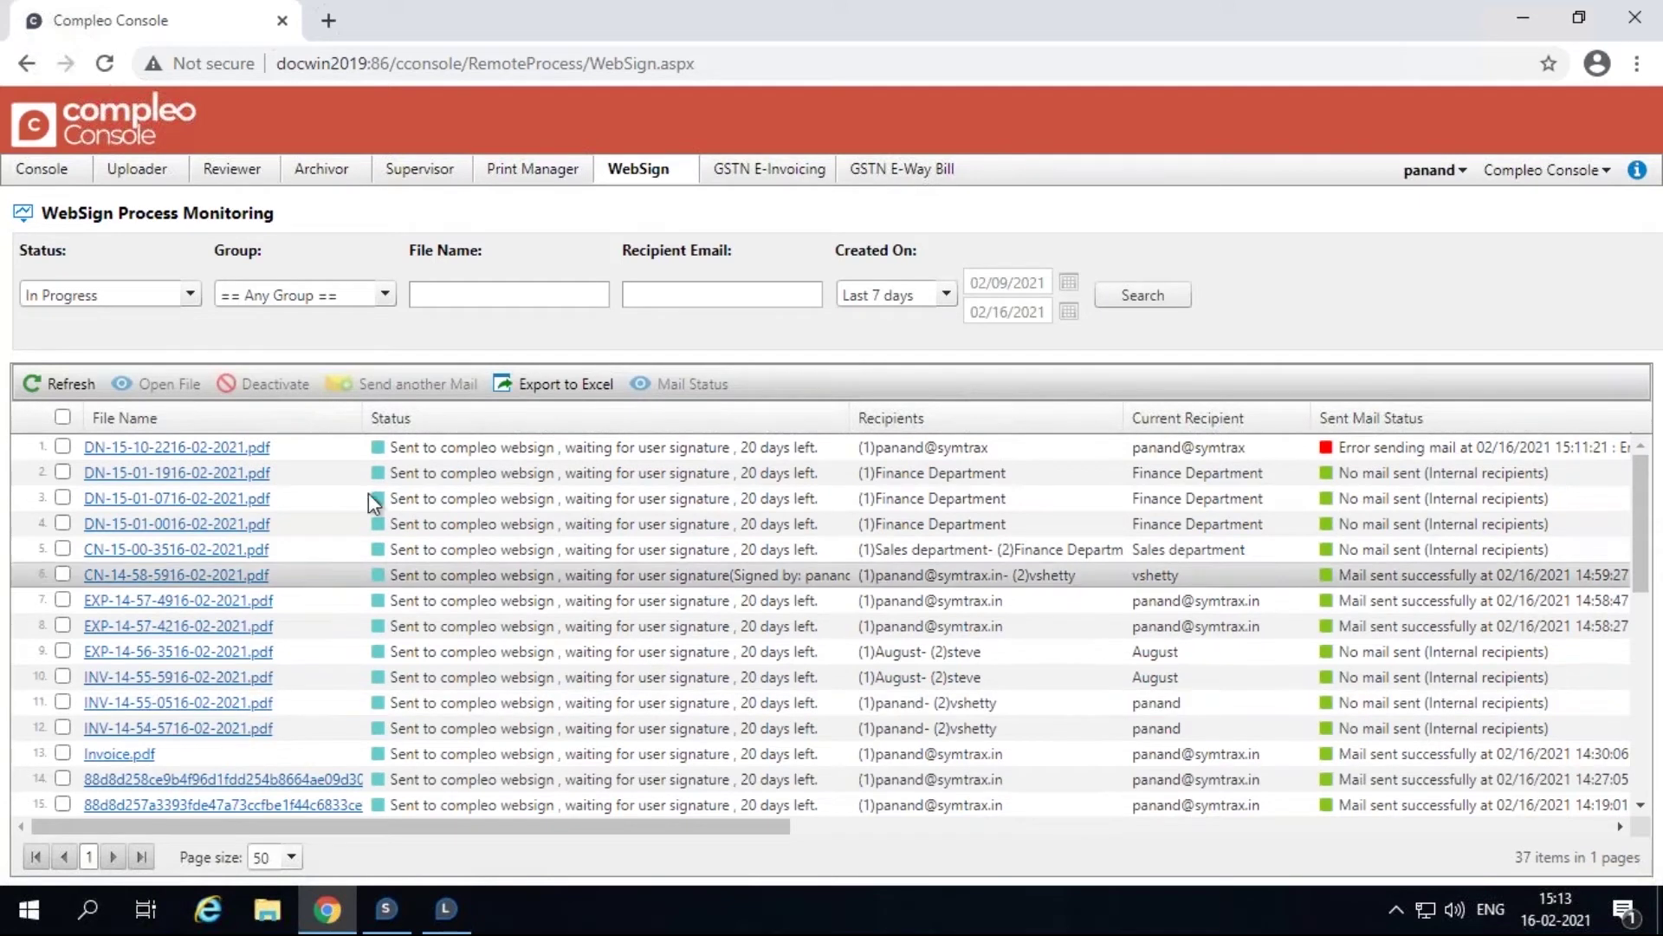
Search for Finished processes, then set the Status filter back to All.
left_click(189, 292)
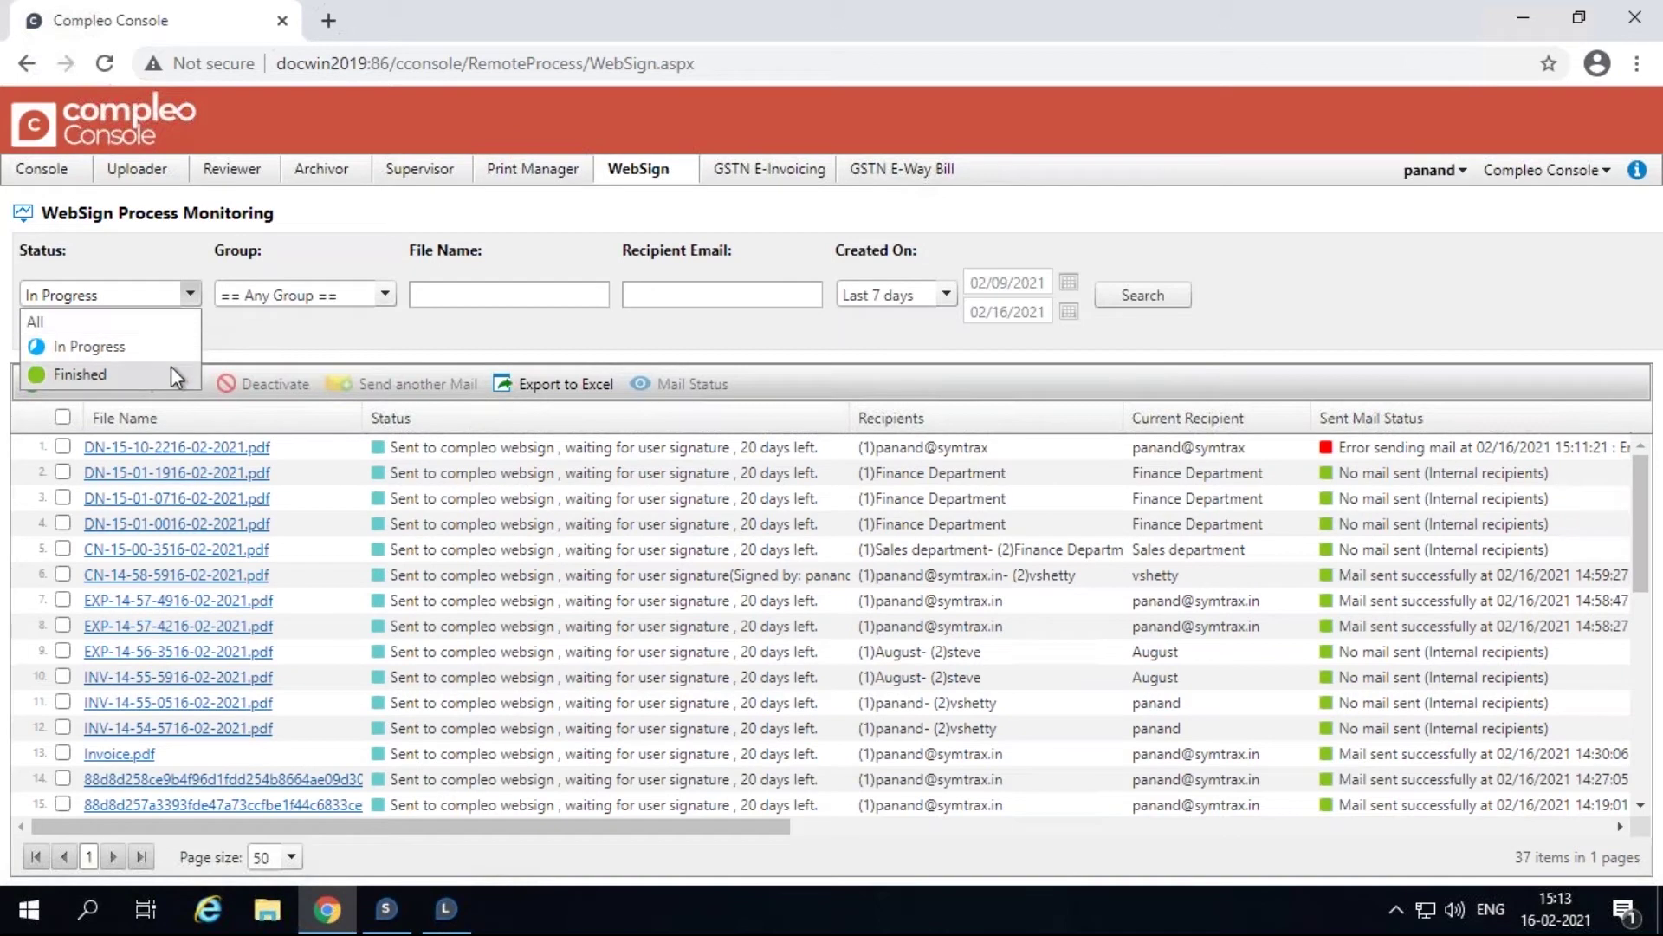
left_click(173, 373)
left_click(1148, 303)
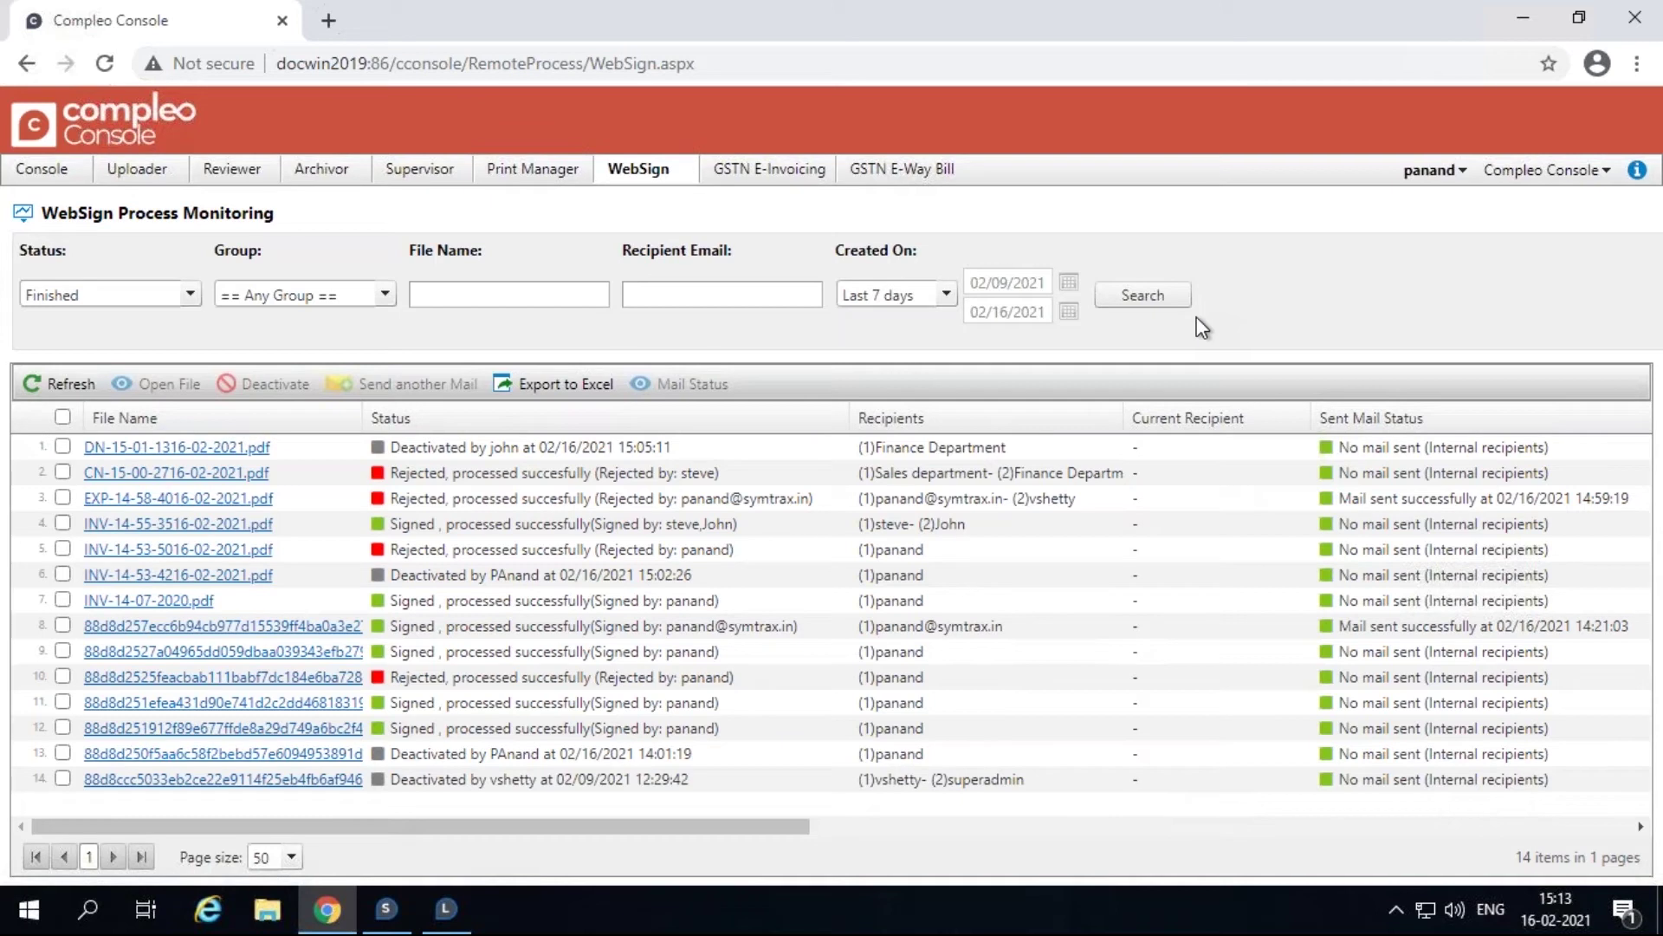
key("Up")
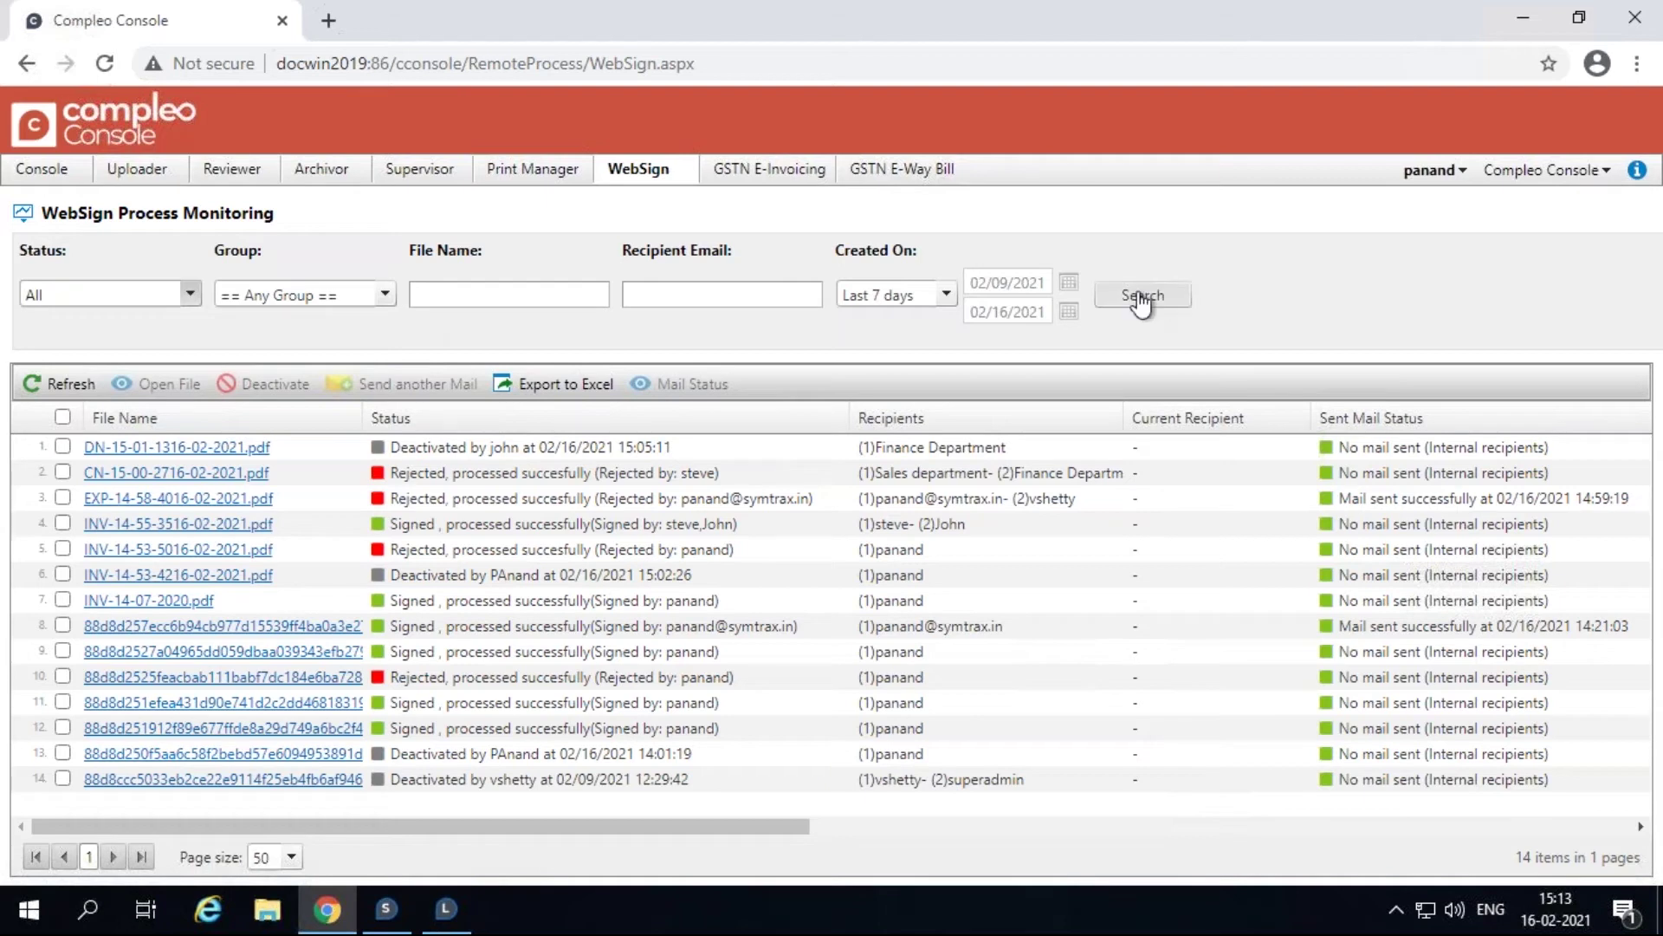
Rerun the search, then filter to the Finance Department group and scroll its 6 processes.
left_click(1193, 295)
left_click(386, 299)
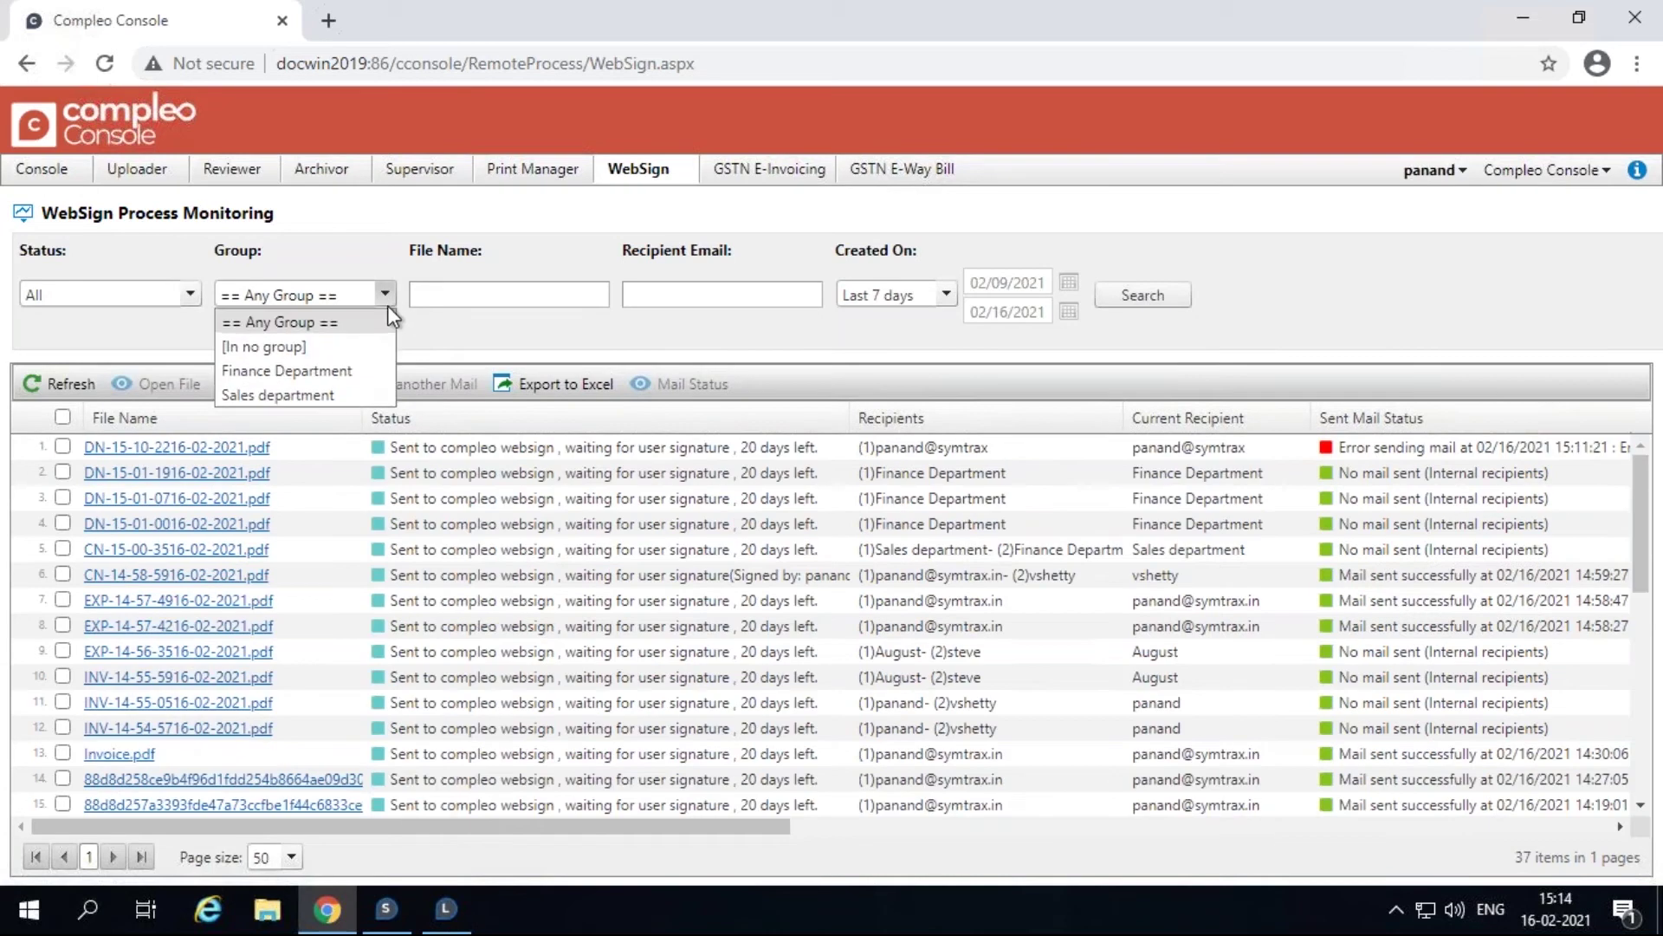
left_click(366, 371)
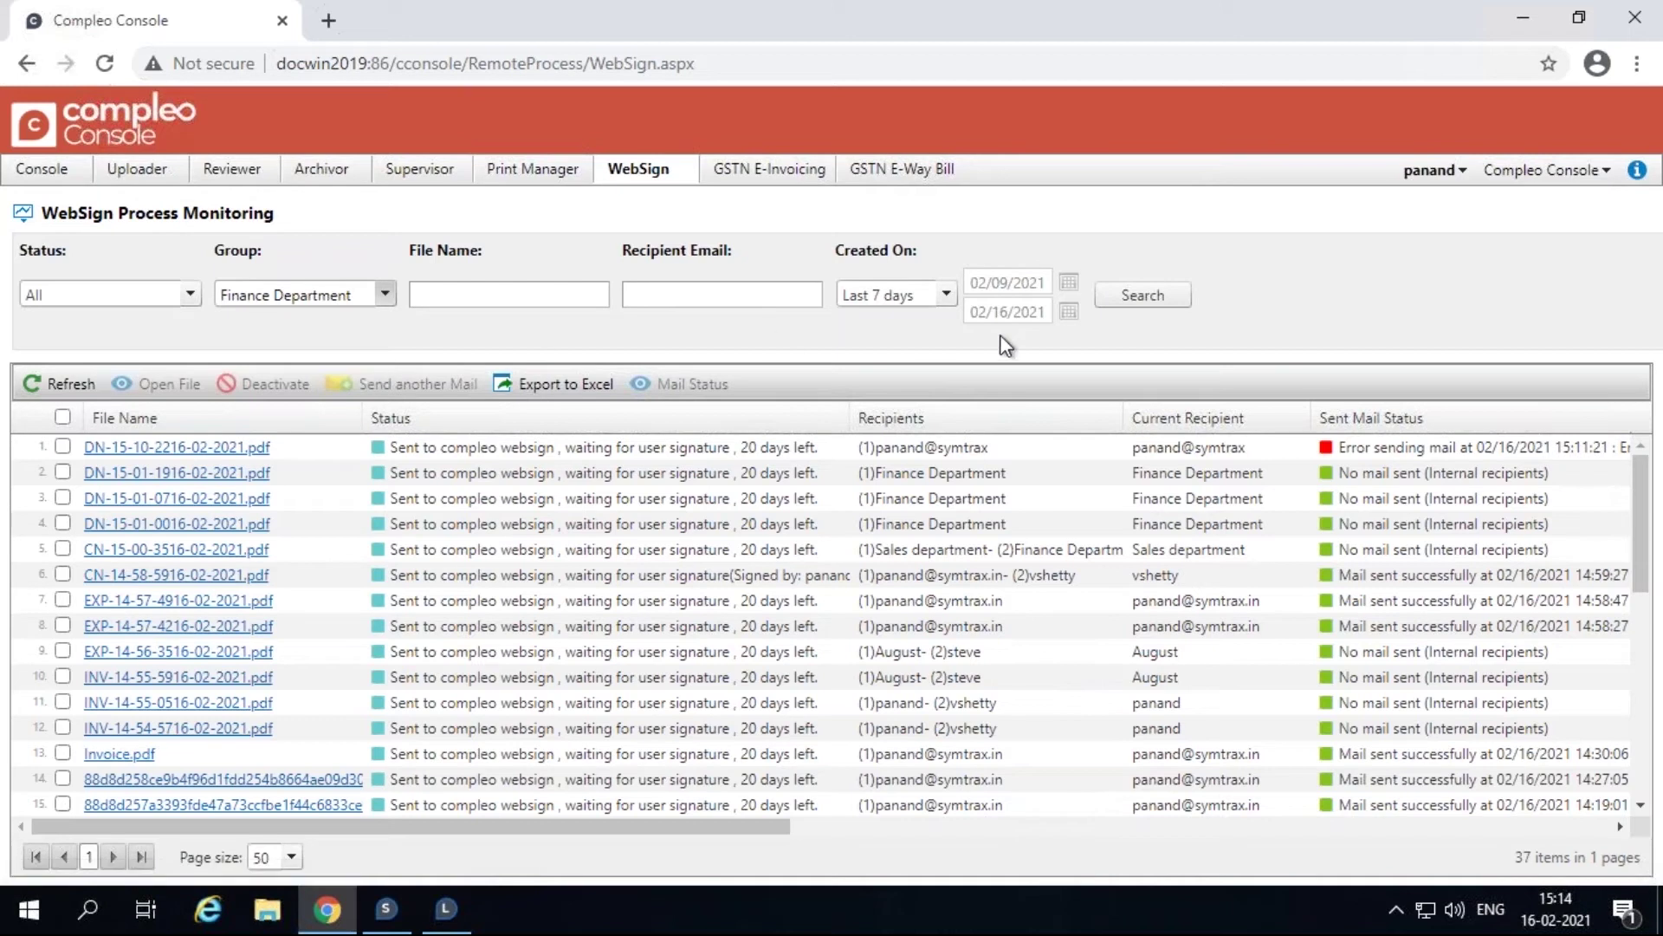
left_click(1167, 309)
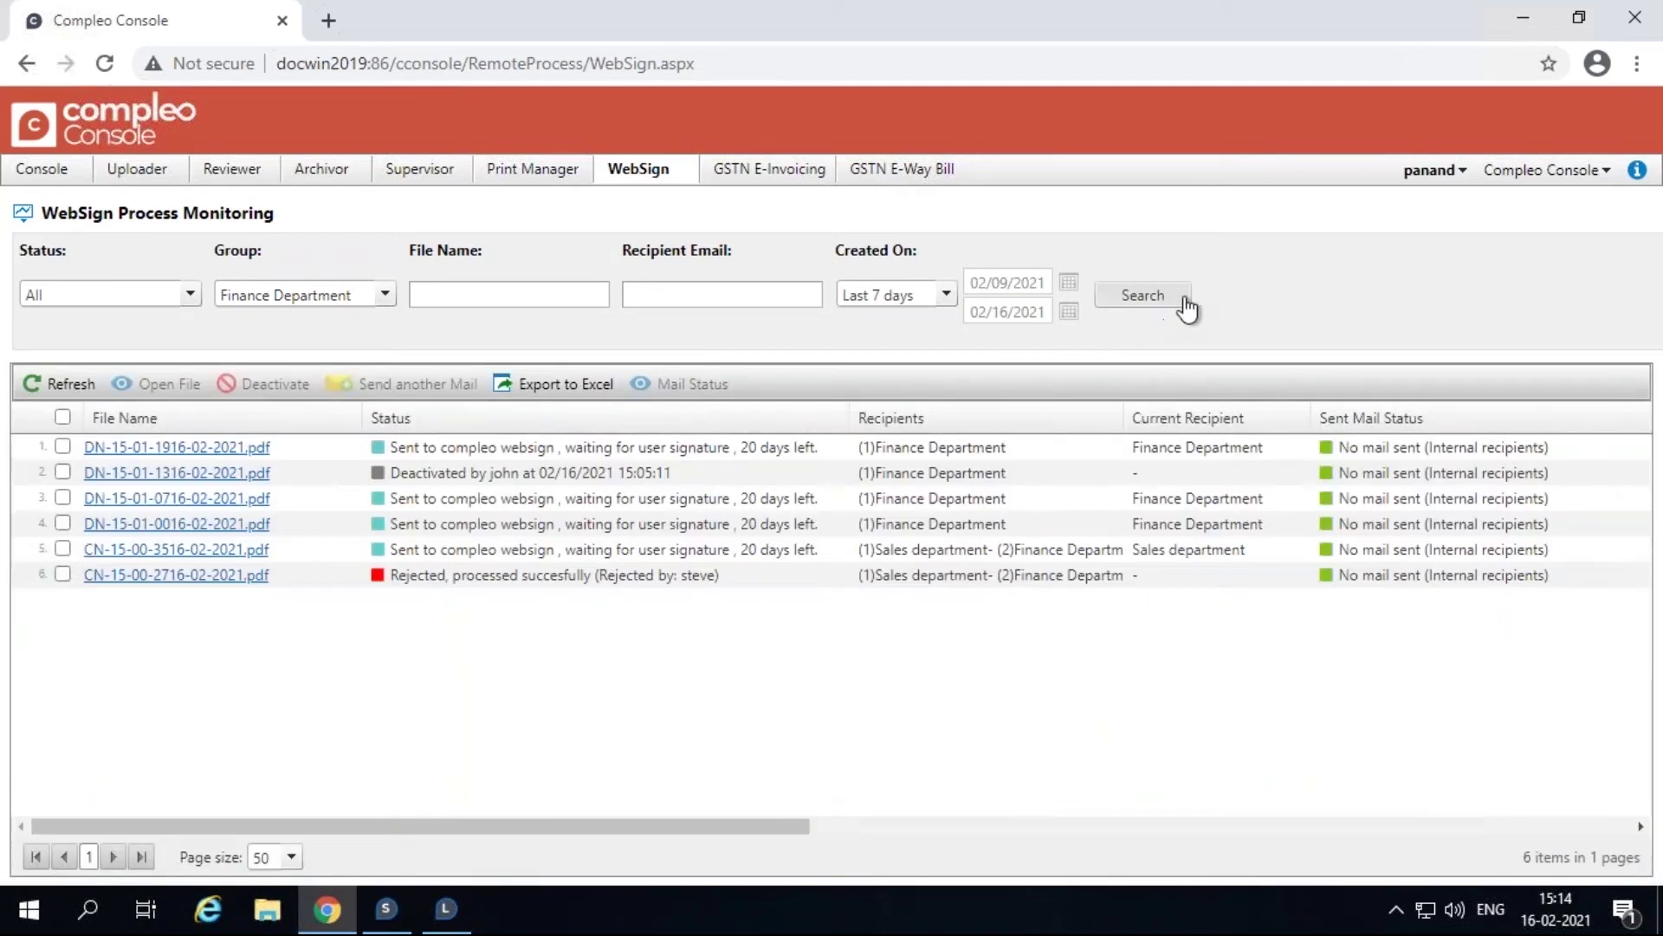
left_click_drag(771, 824, 1613, 767)
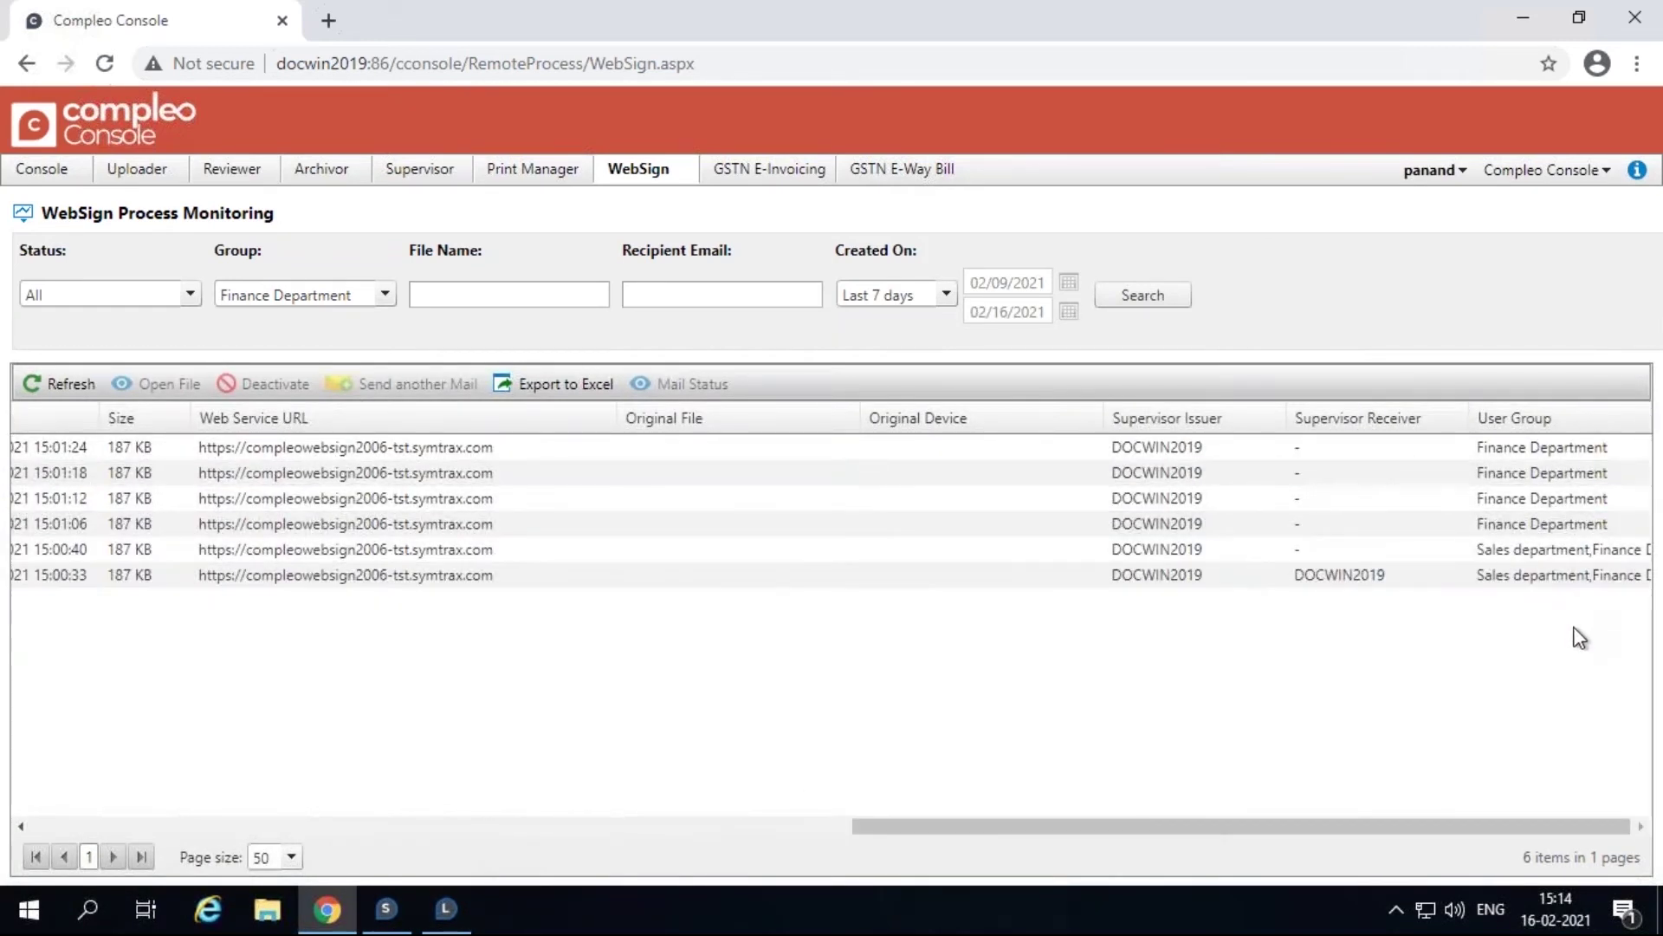
left_click_drag(1343, 826, 538, 825)
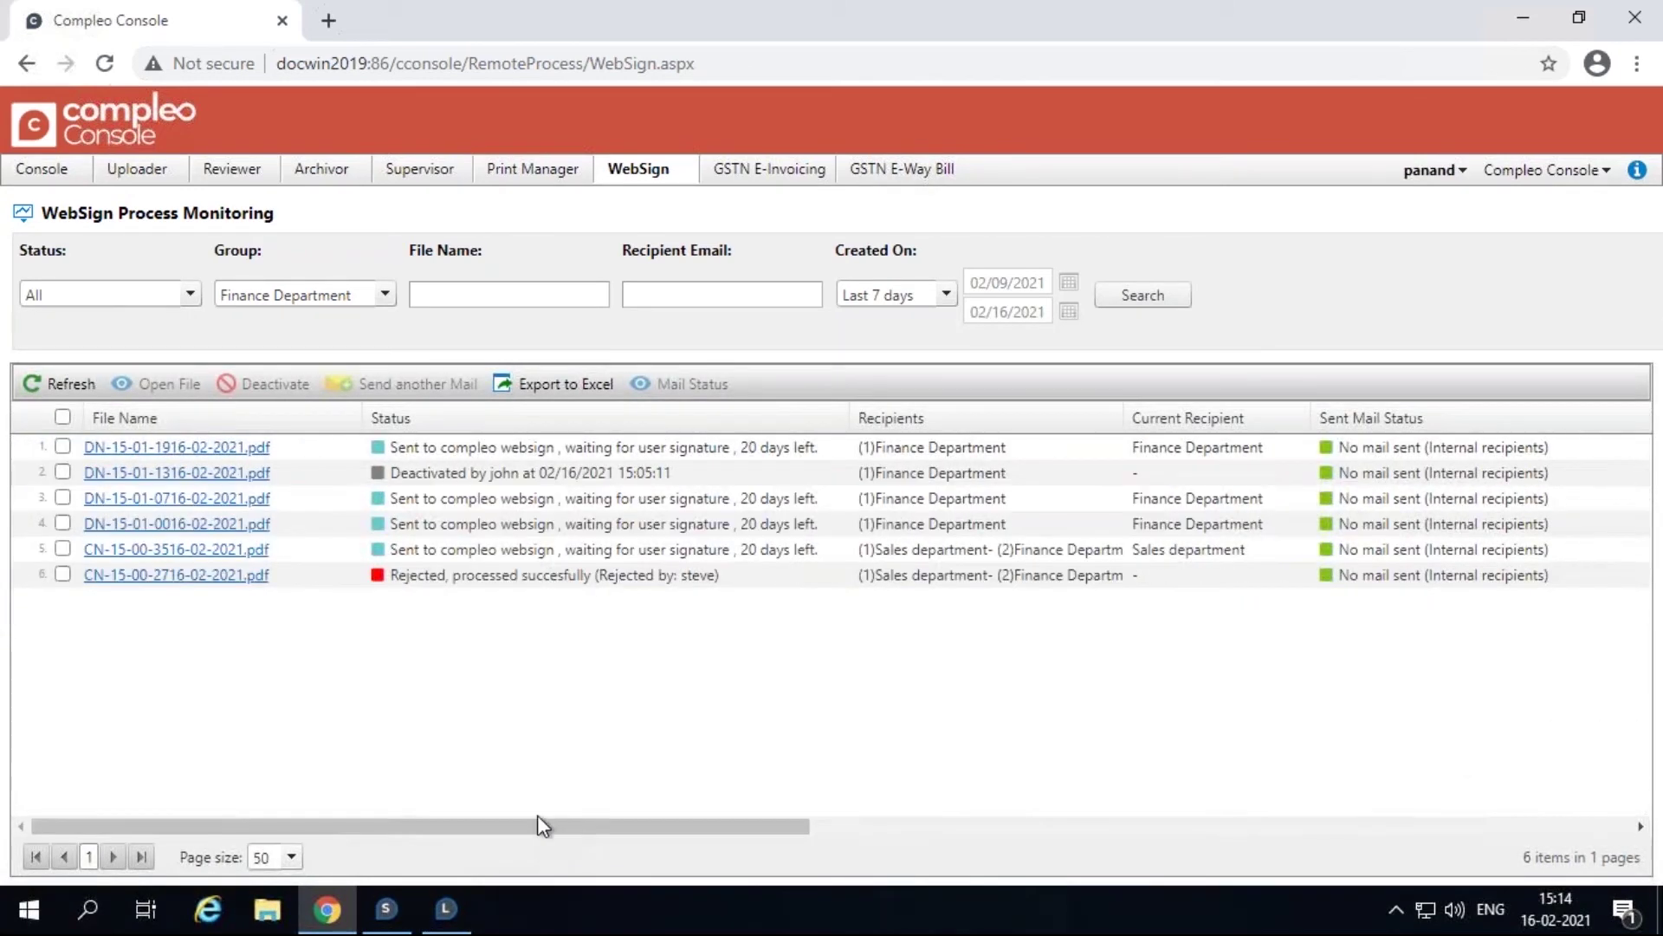
Filter the list to processes in no group and scroll through the results.
left_click(382, 293)
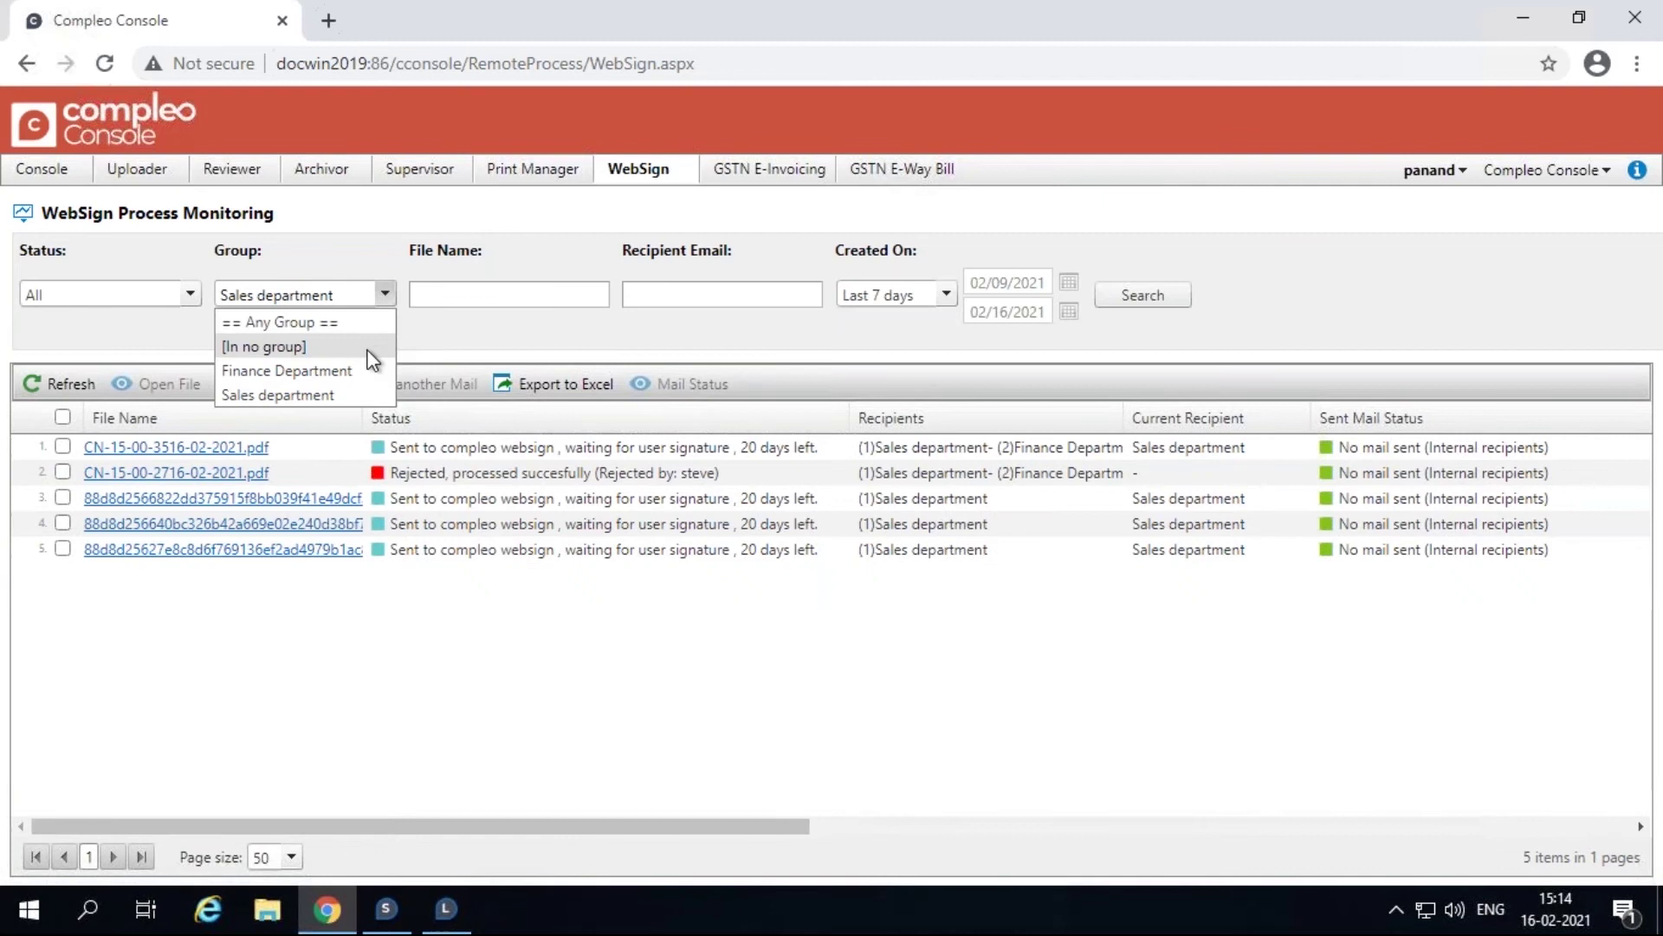
left_click(369, 350)
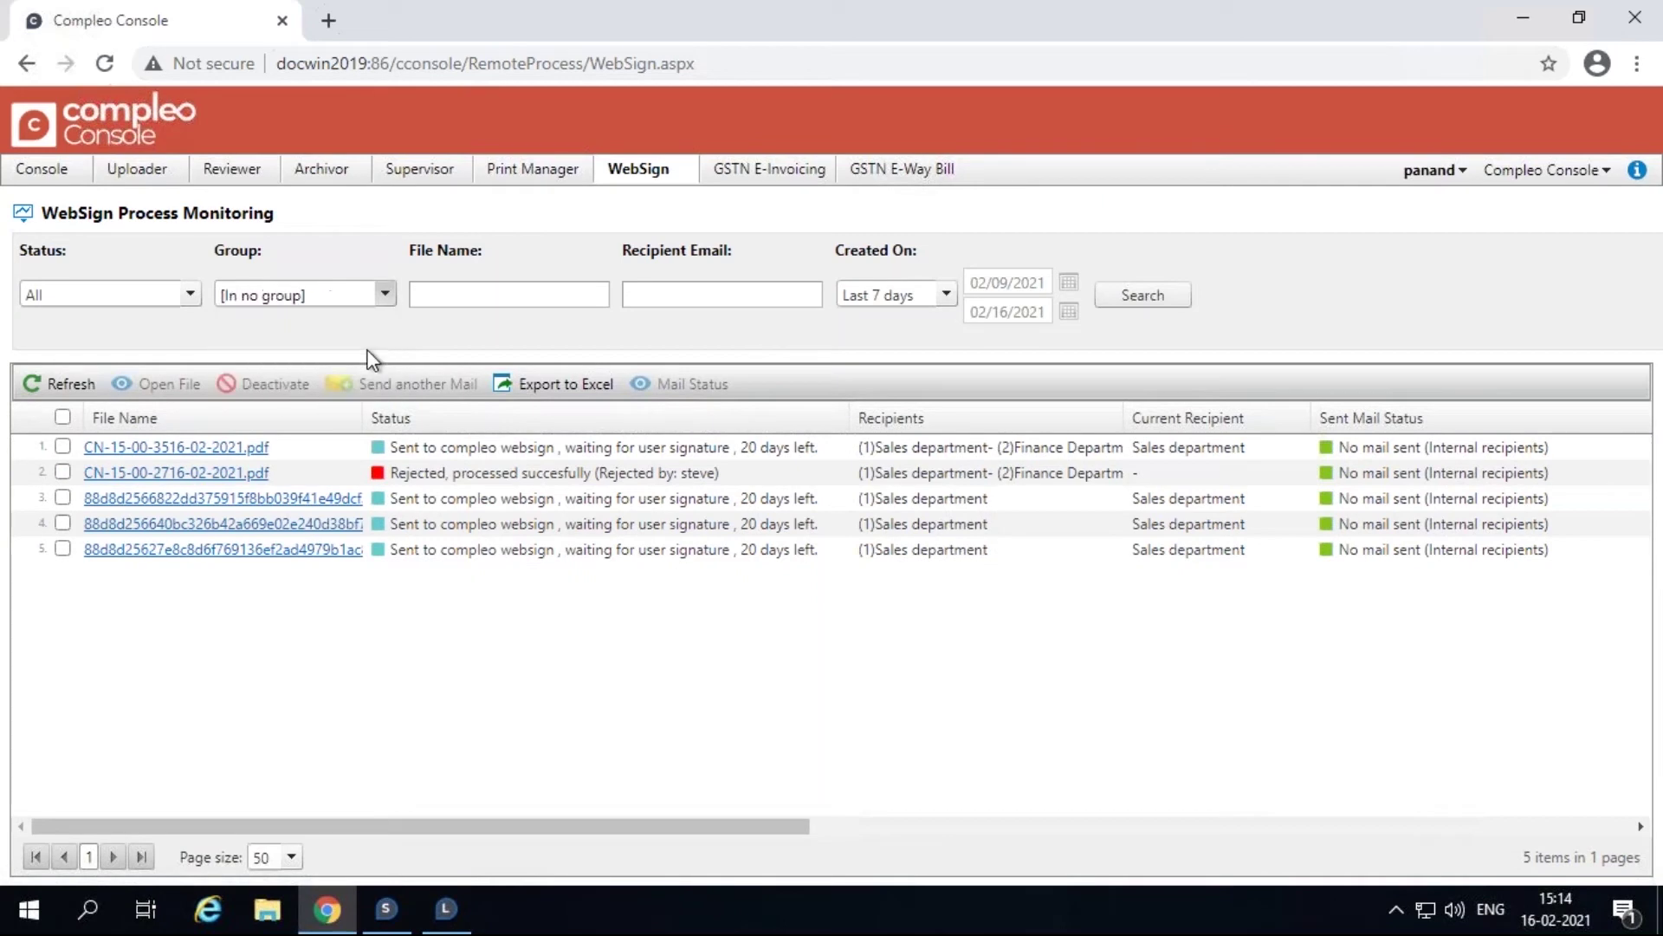
left_click(1140, 296)
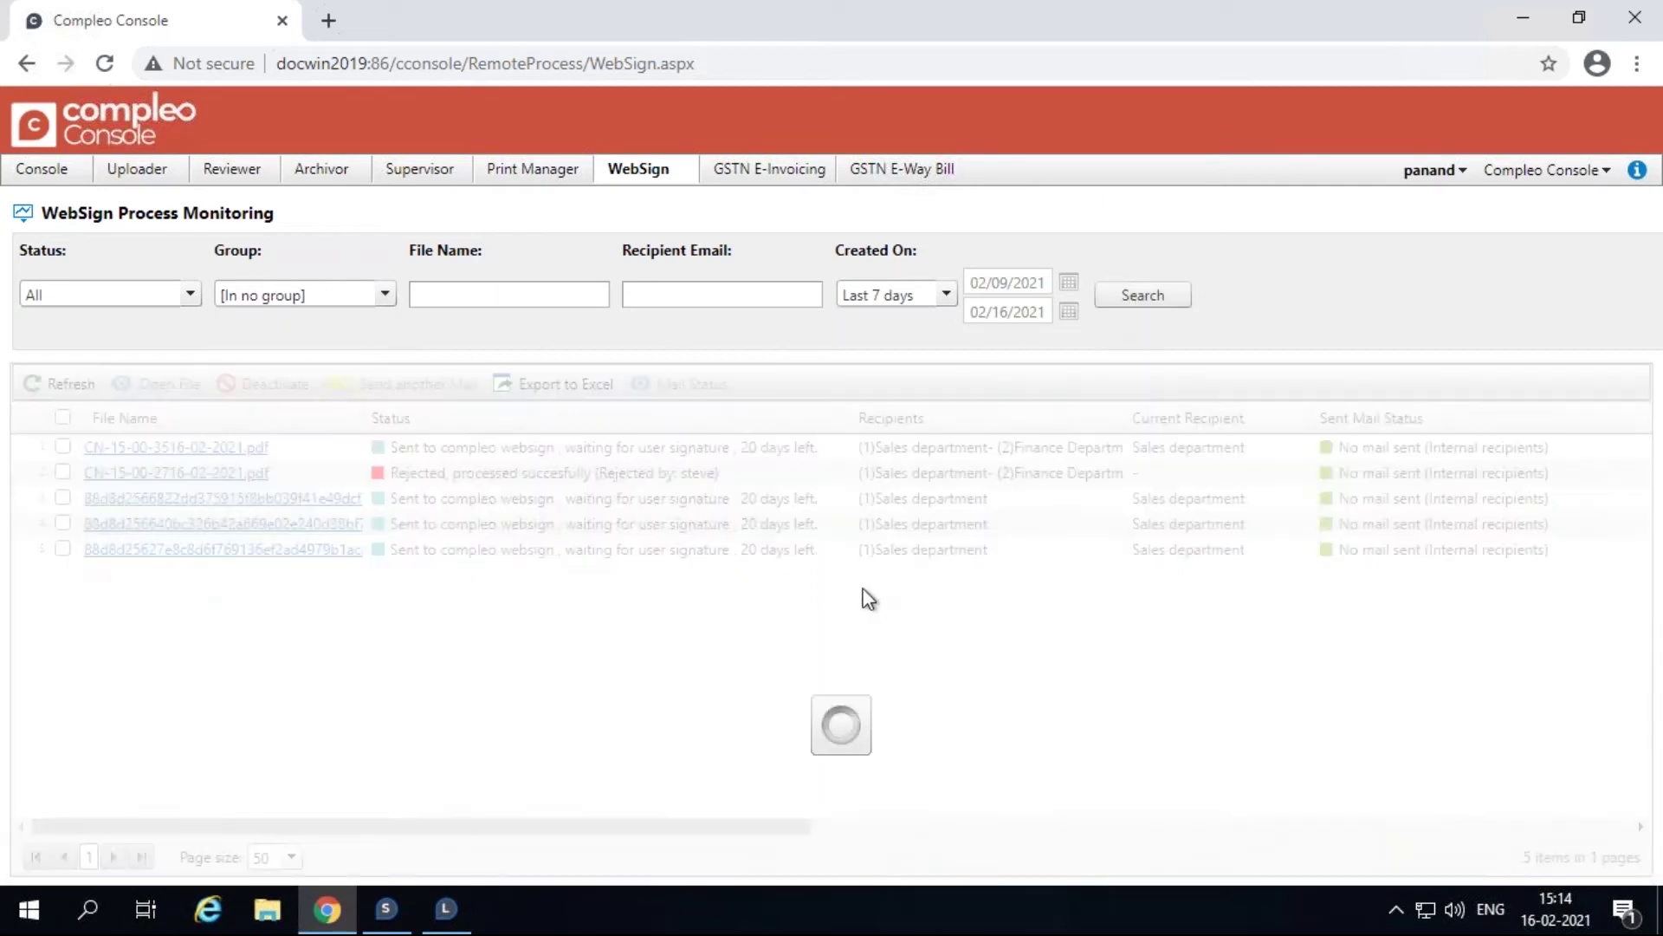
left_click_drag(681, 829, 1512, 795)
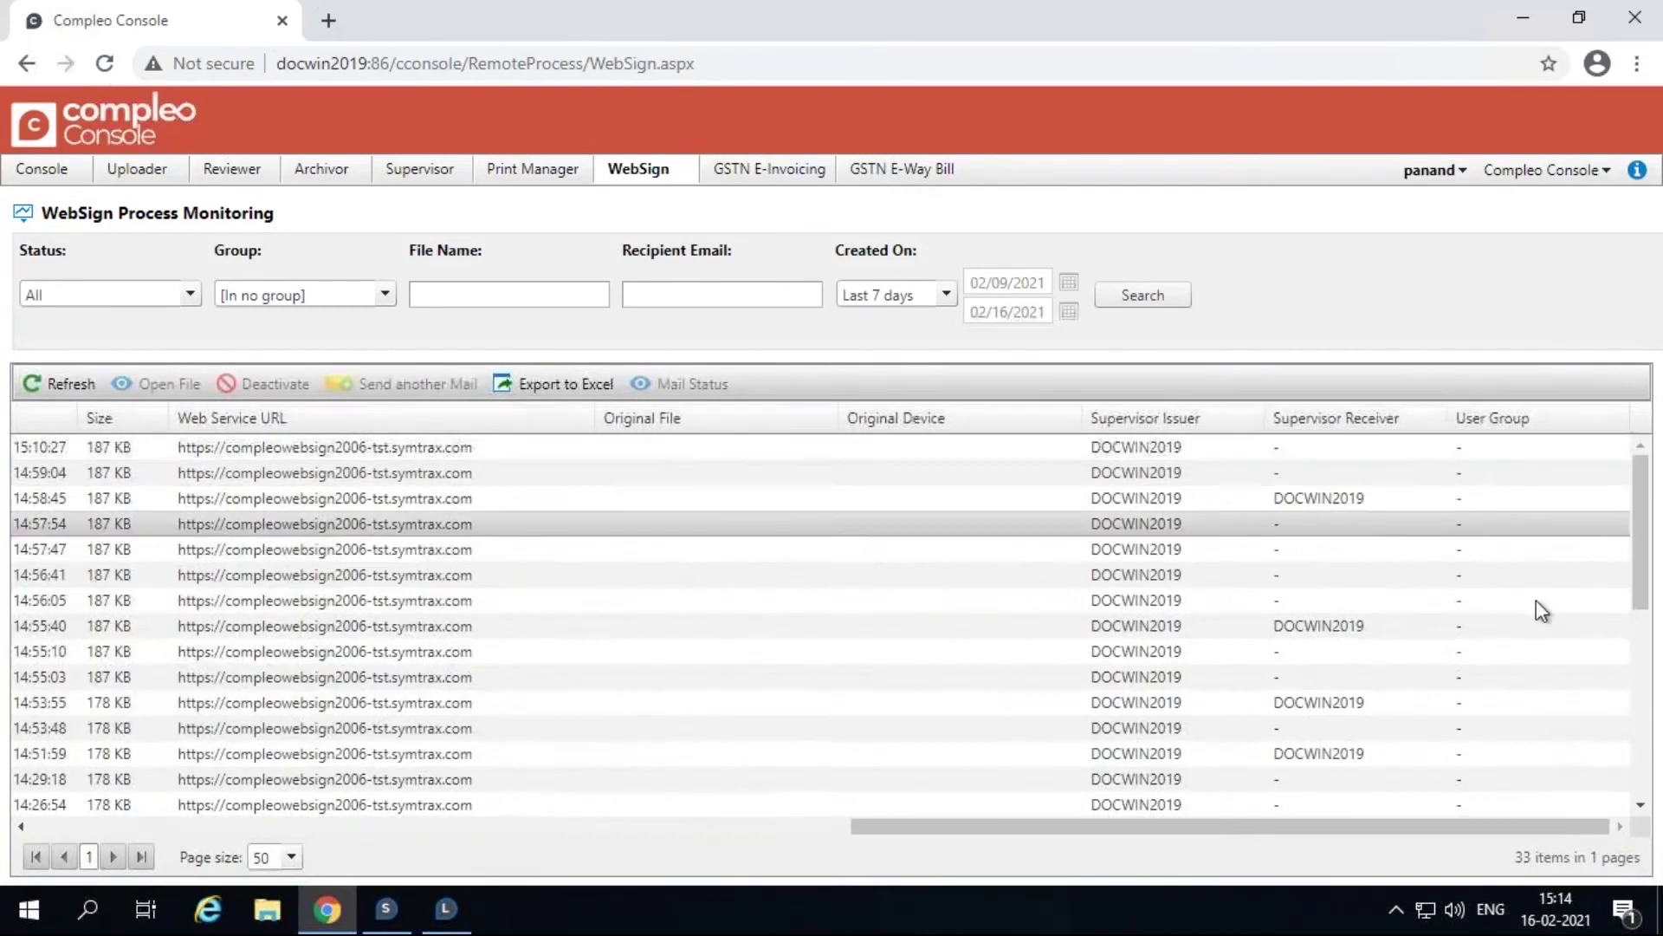
left_click_drag(1410, 835, 590, 835)
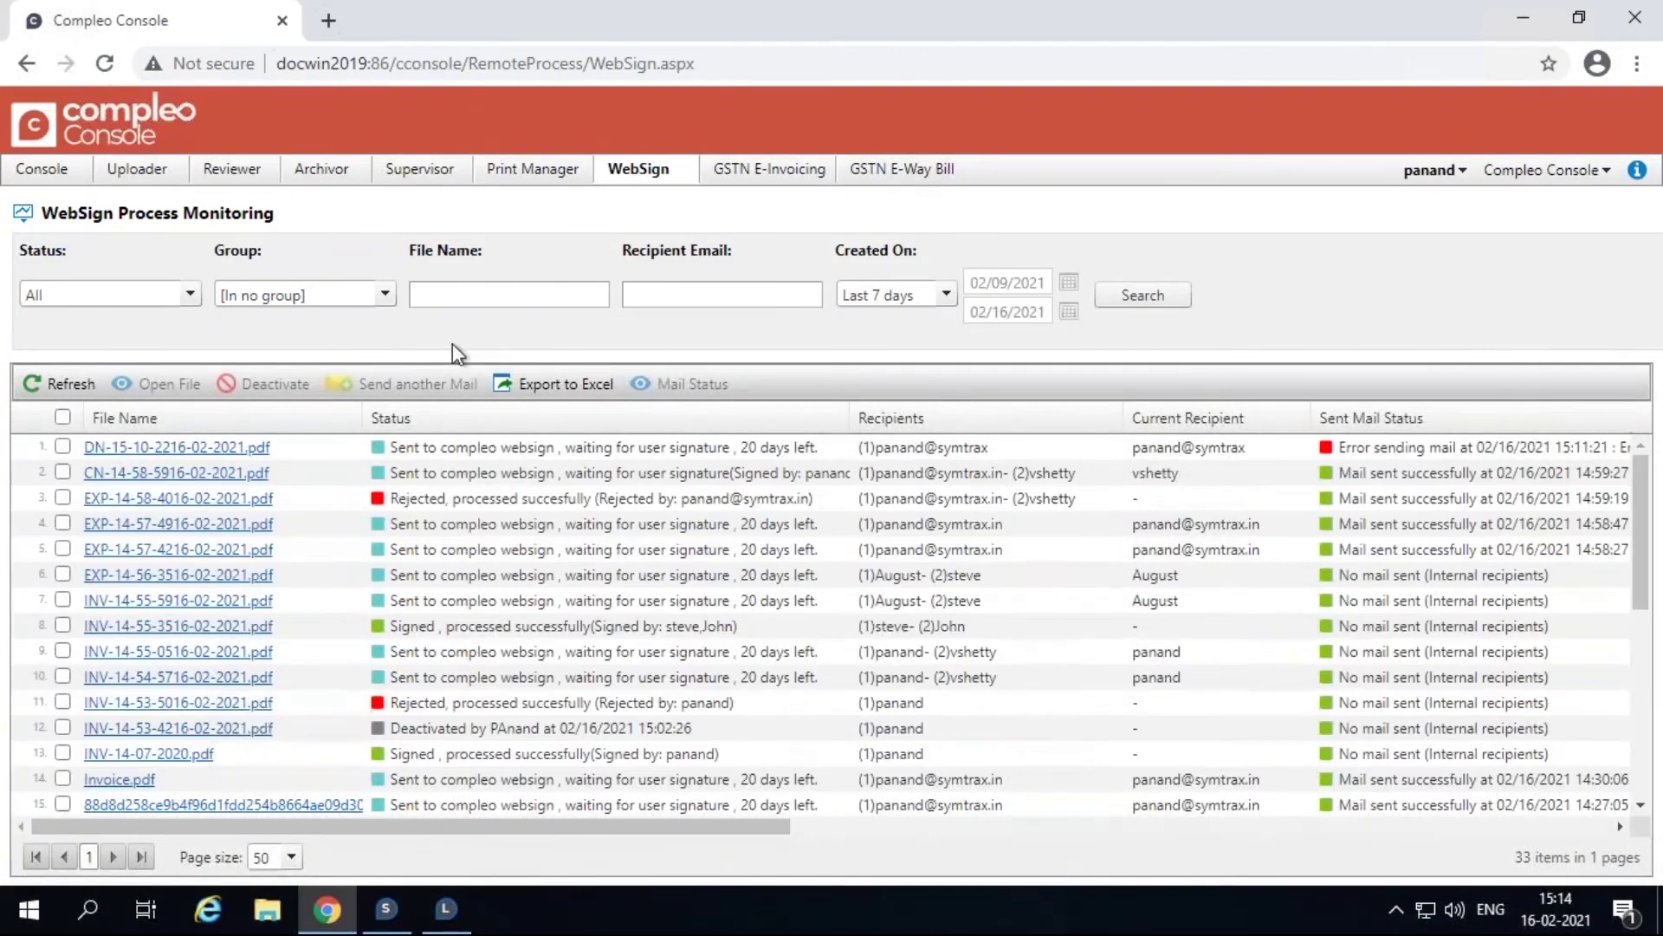
Search for files whose names contain 'inv'.
left_click(526, 292)
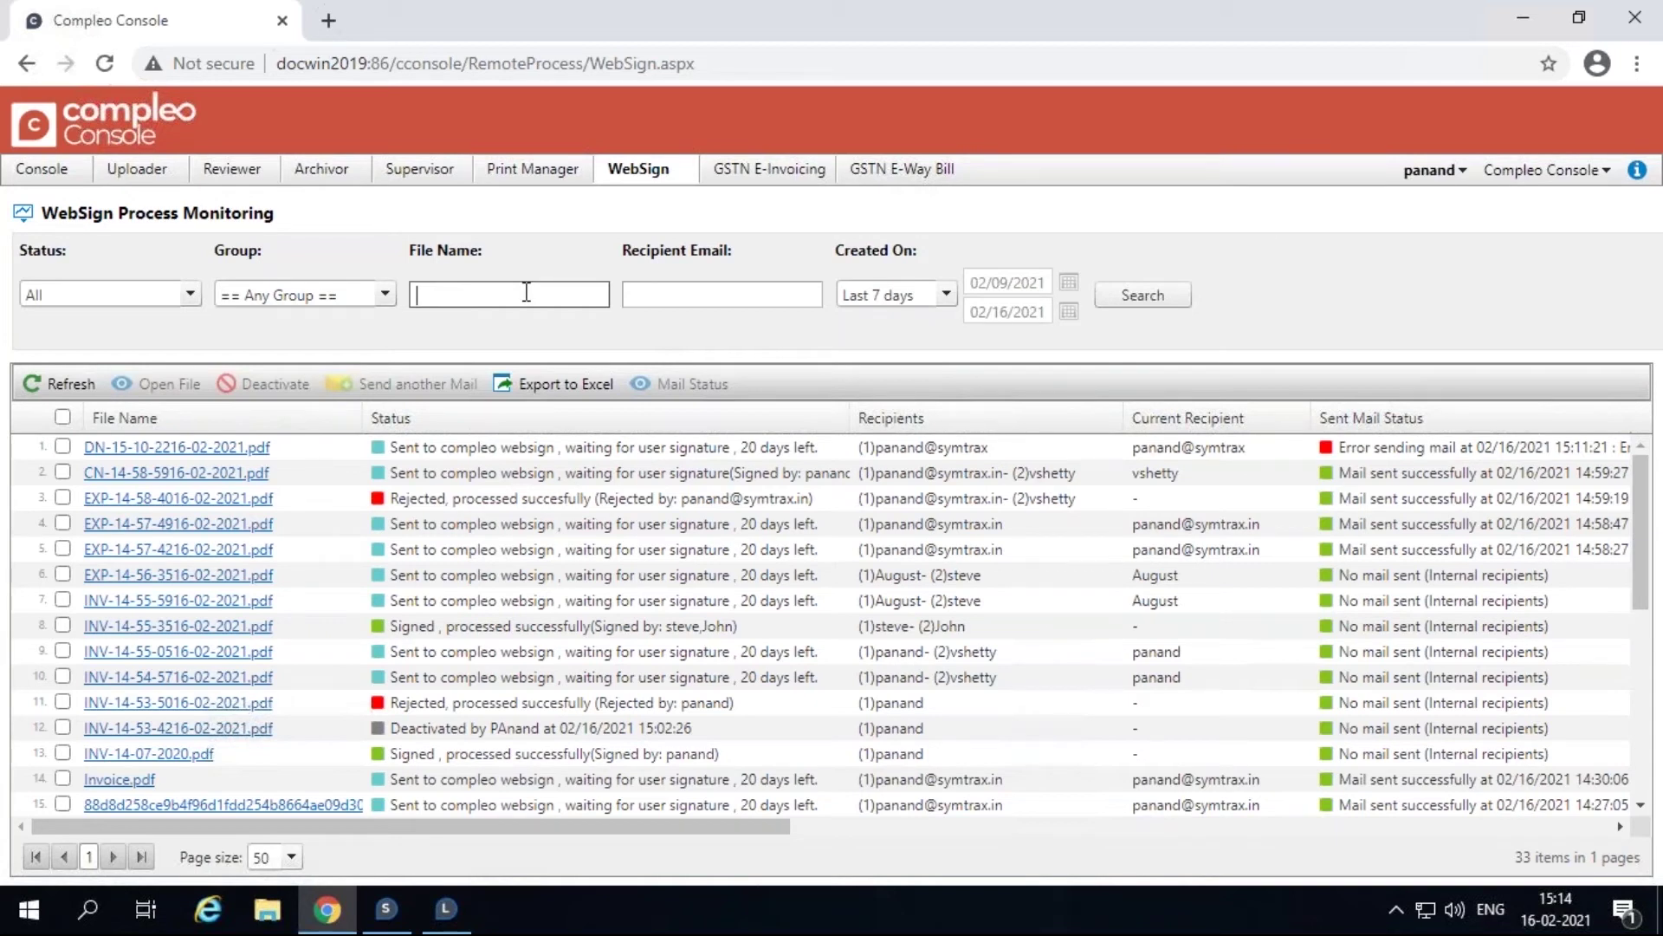
type("inv")
left_click(1142, 294)
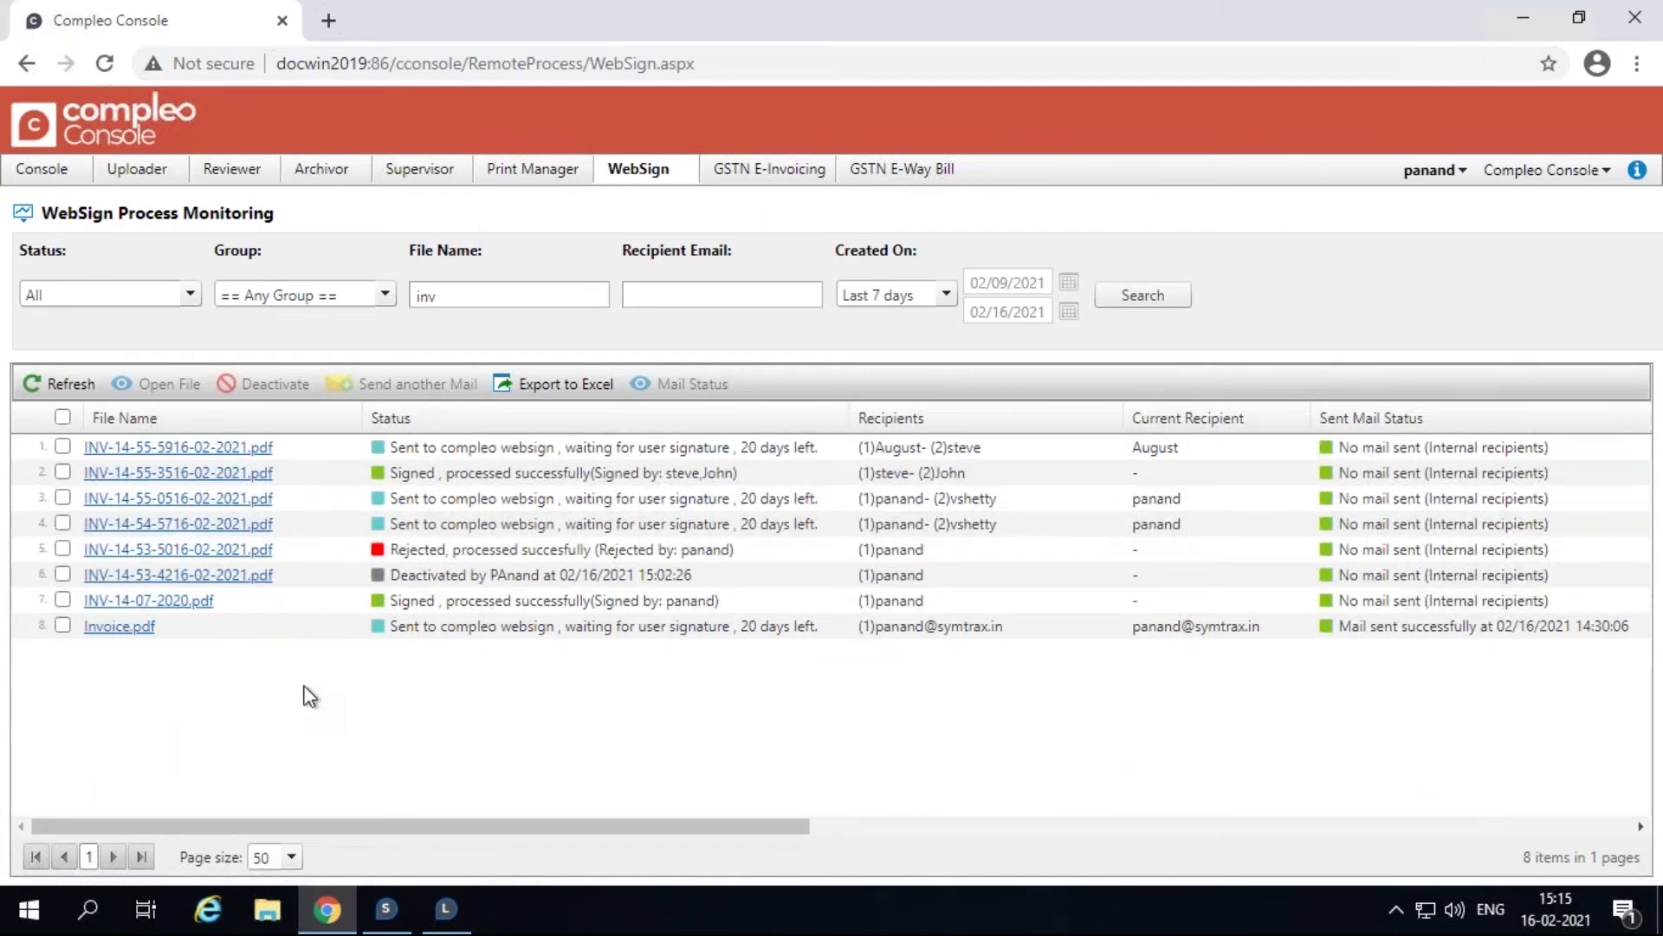
Replace the file name search with 'cn' to list the 3 CN files.
left_click(462, 295)
key("BackSpace")
key("BackSpace")
key("BackSpace")
type("cn")
left_click(1176, 303)
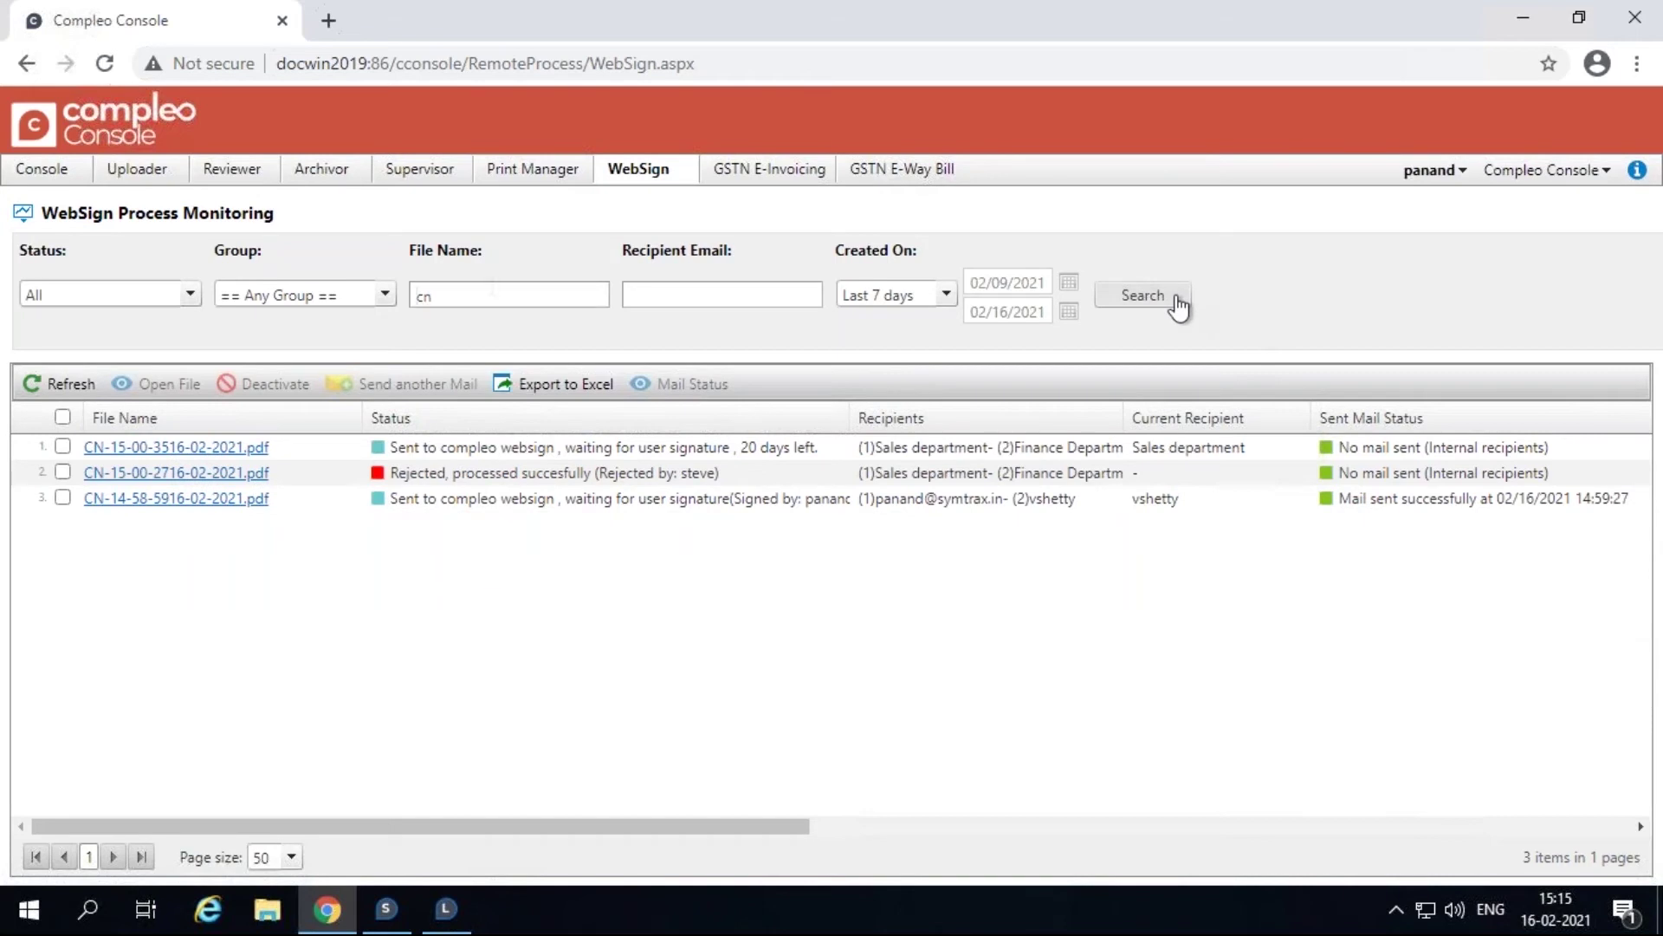
left_click(669, 295)
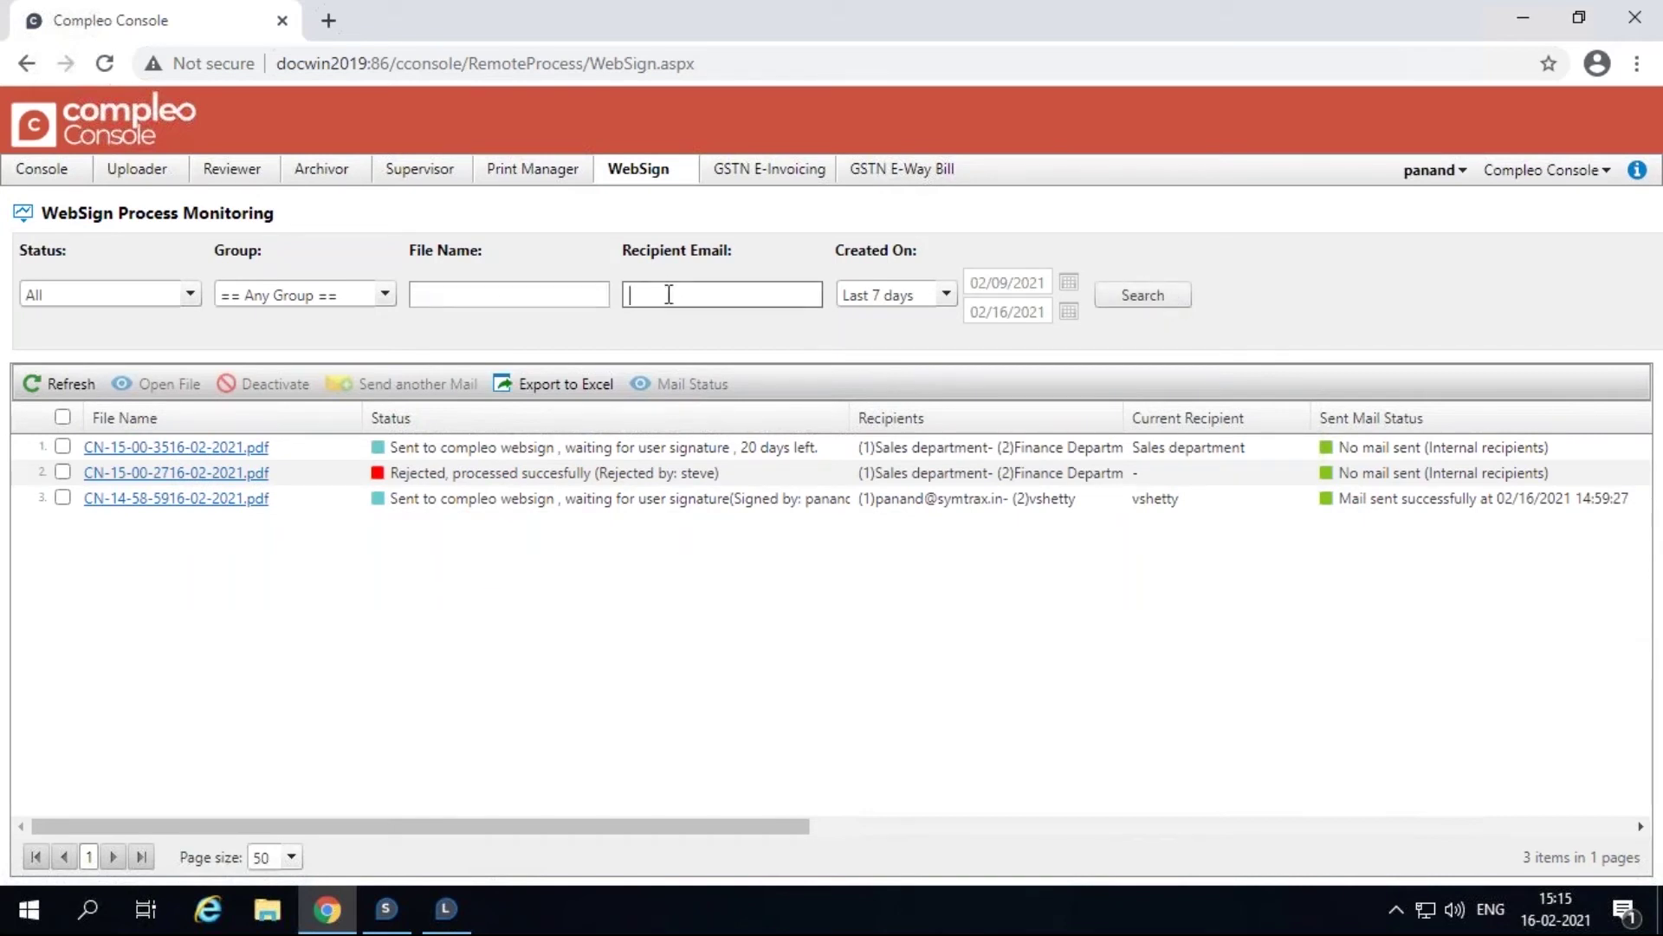
Search by the recipient's user name to list their 14 processes.
double_click(663, 295)
left_click(1150, 302)
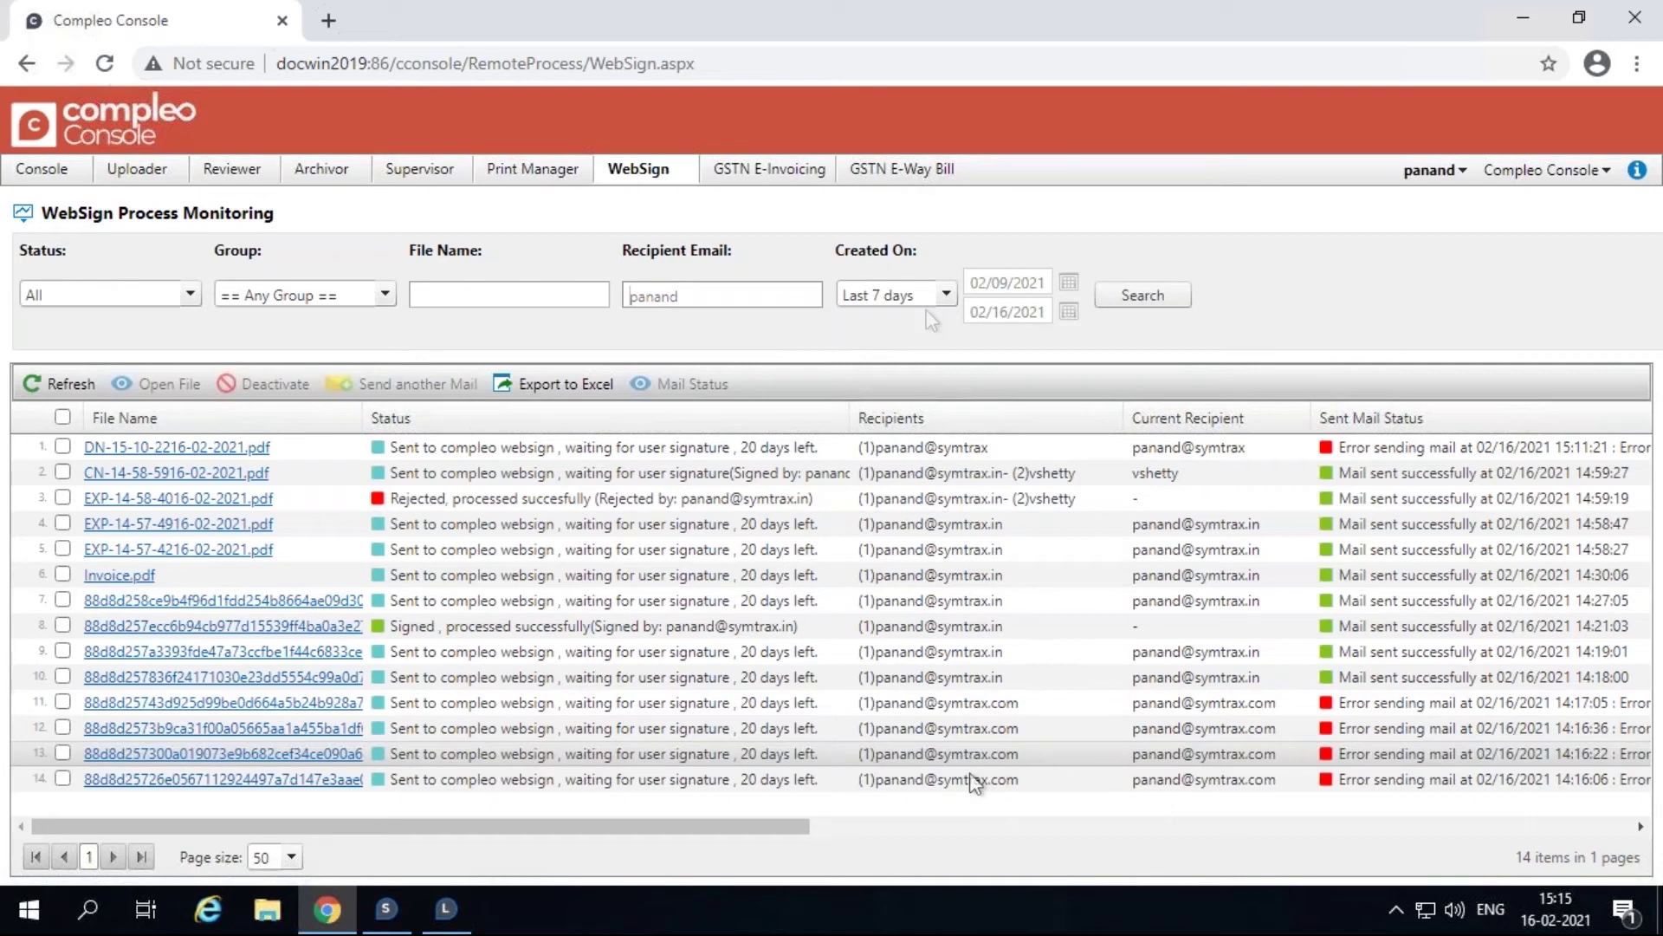
Limit Created On to Today, then switch the filter to a Between date range.
left_click(946, 294)
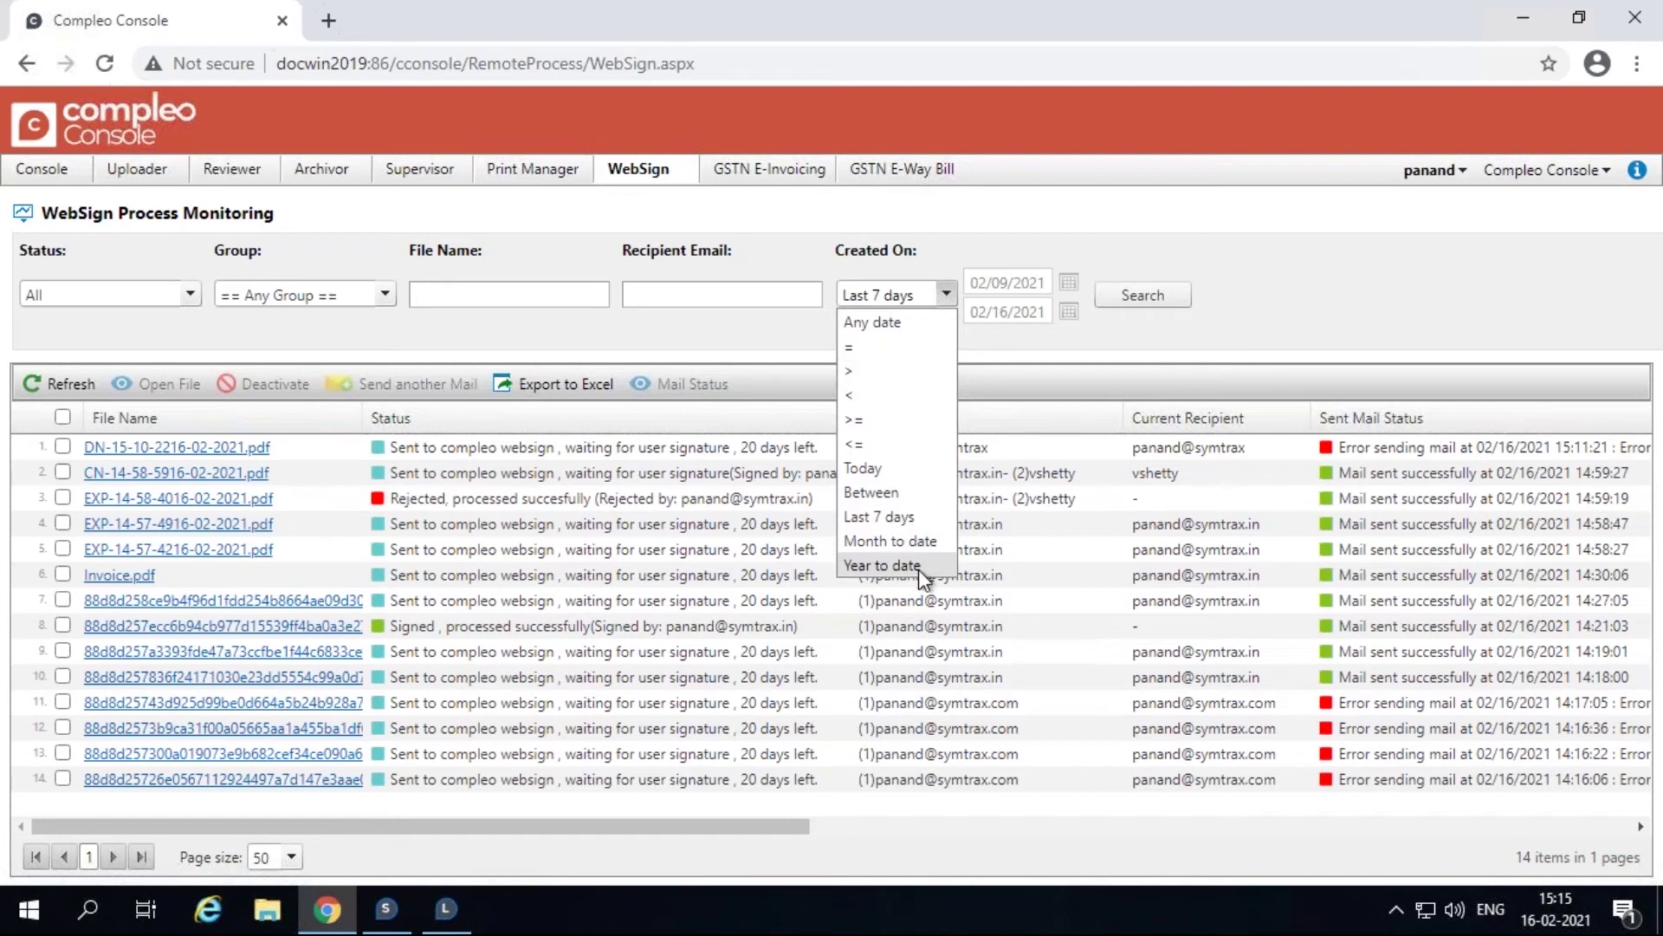
left_click(924, 470)
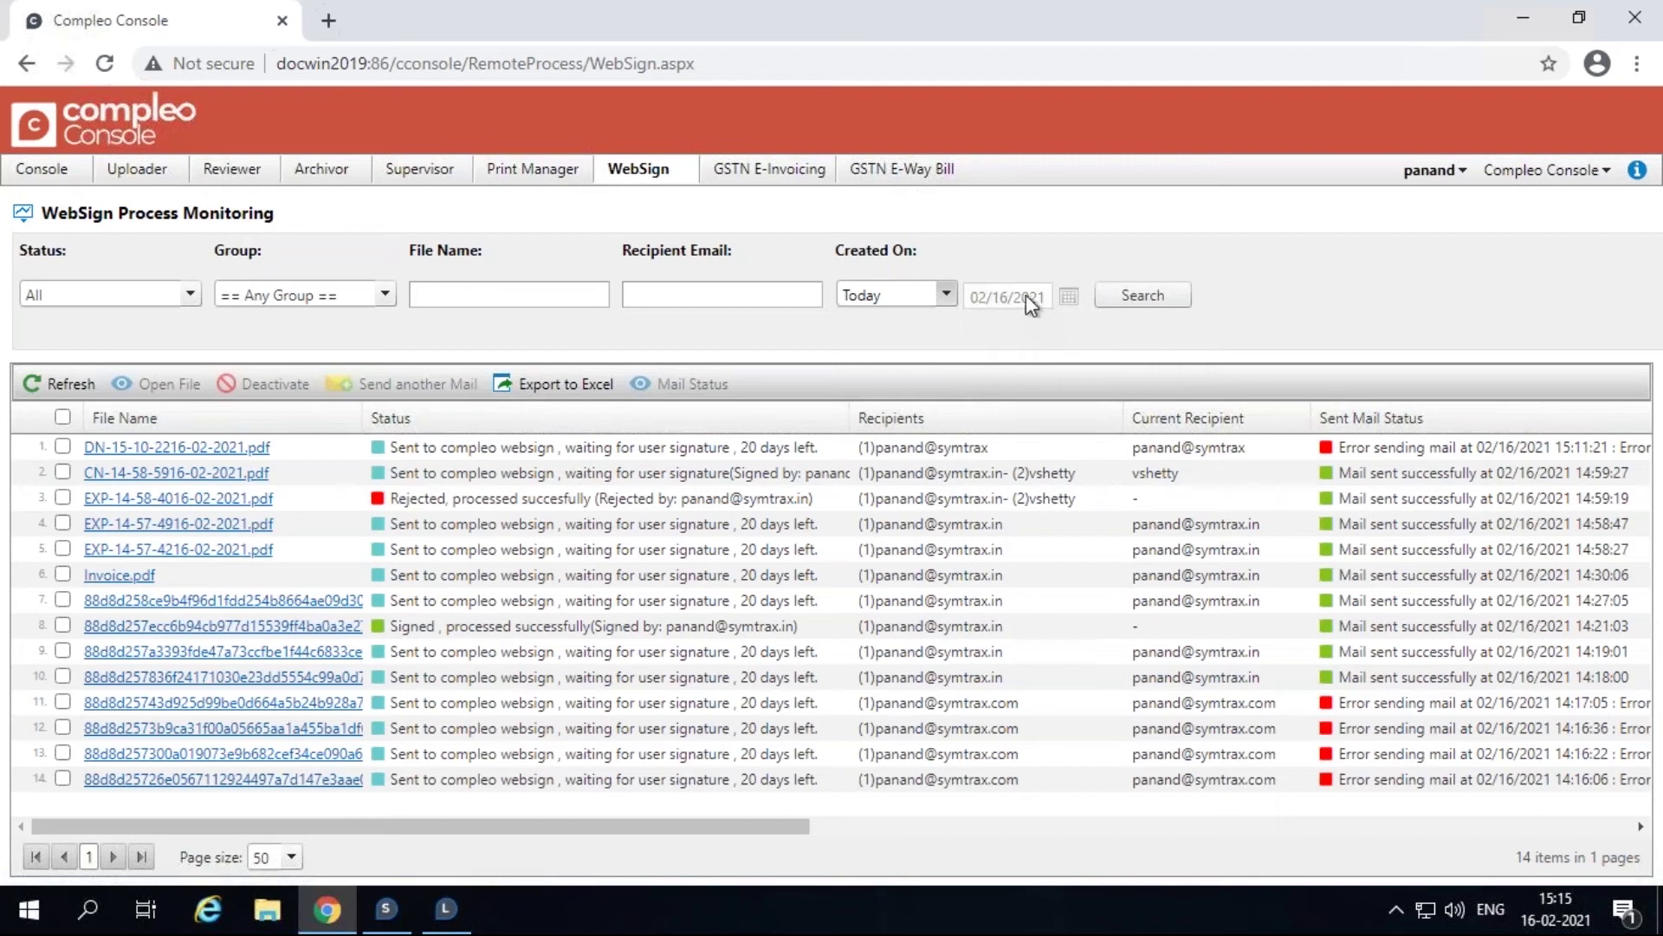
left_click(946, 295)
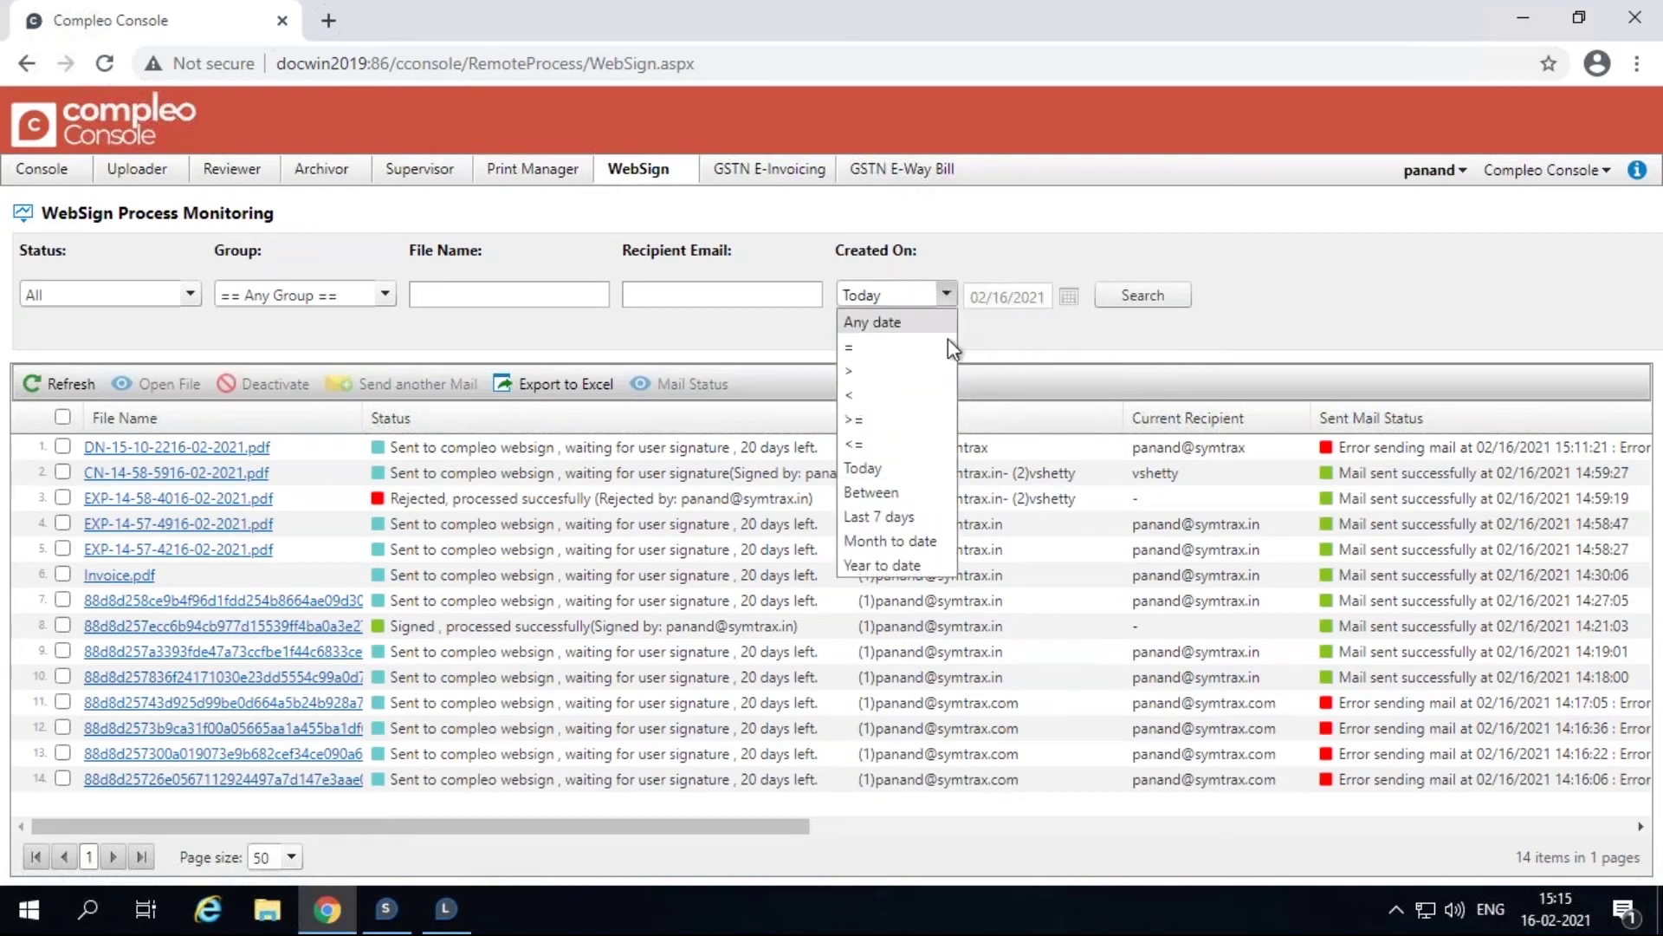
left_click(922, 490)
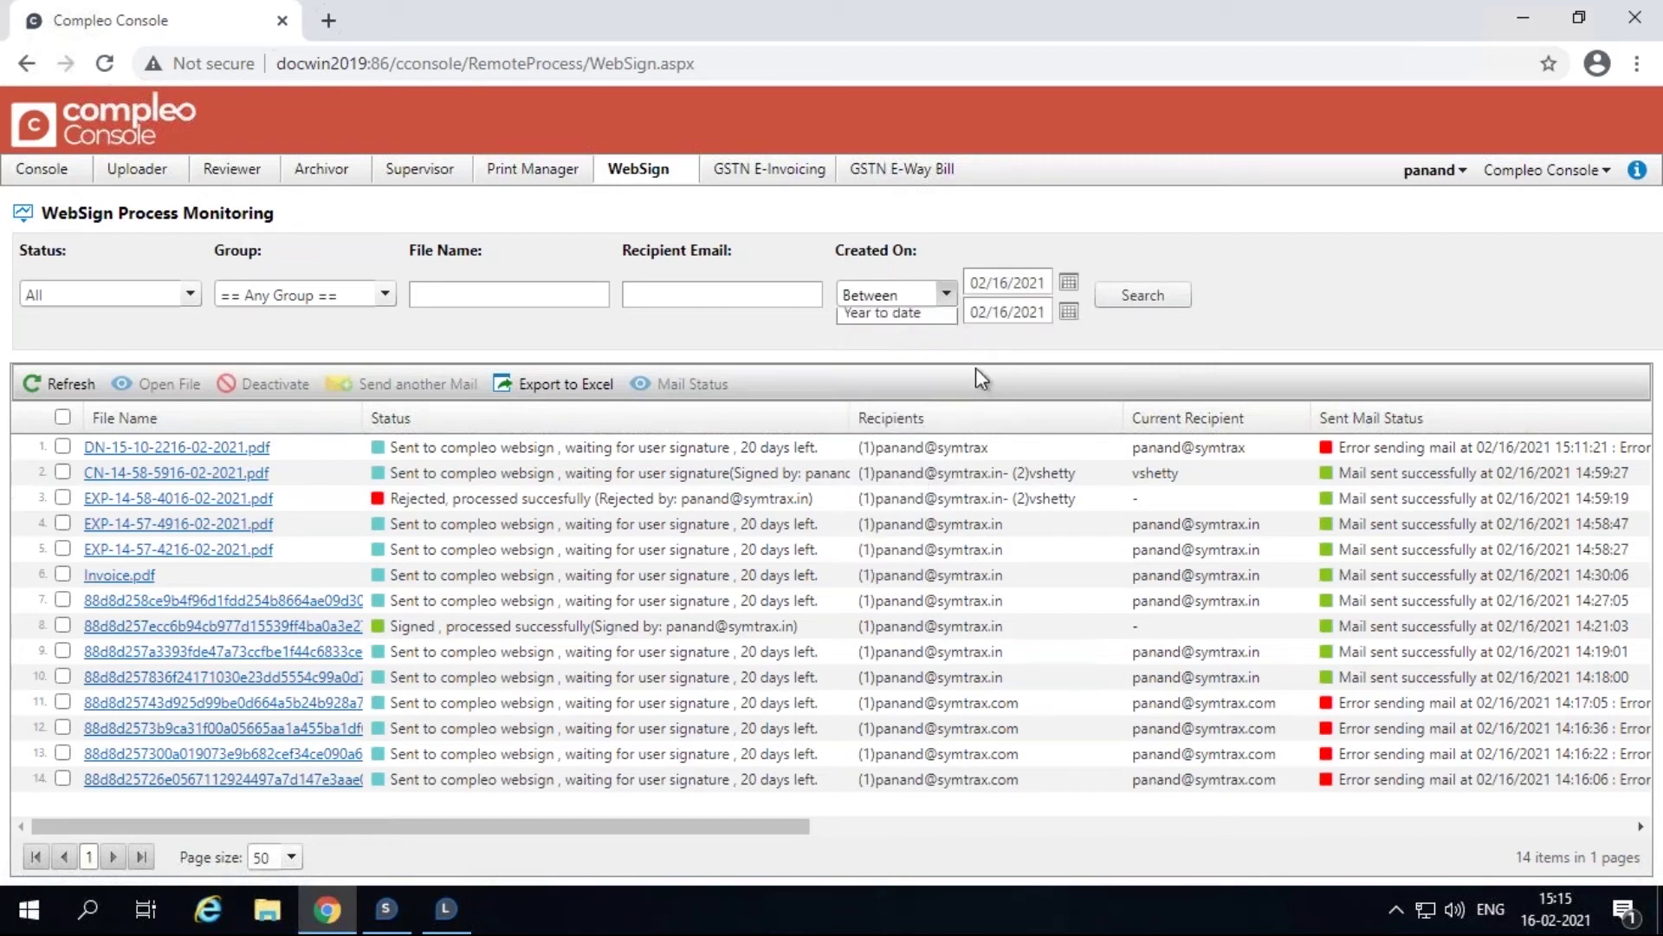
left_click(1070, 284)
left_click(866, 409)
left_click(1069, 312)
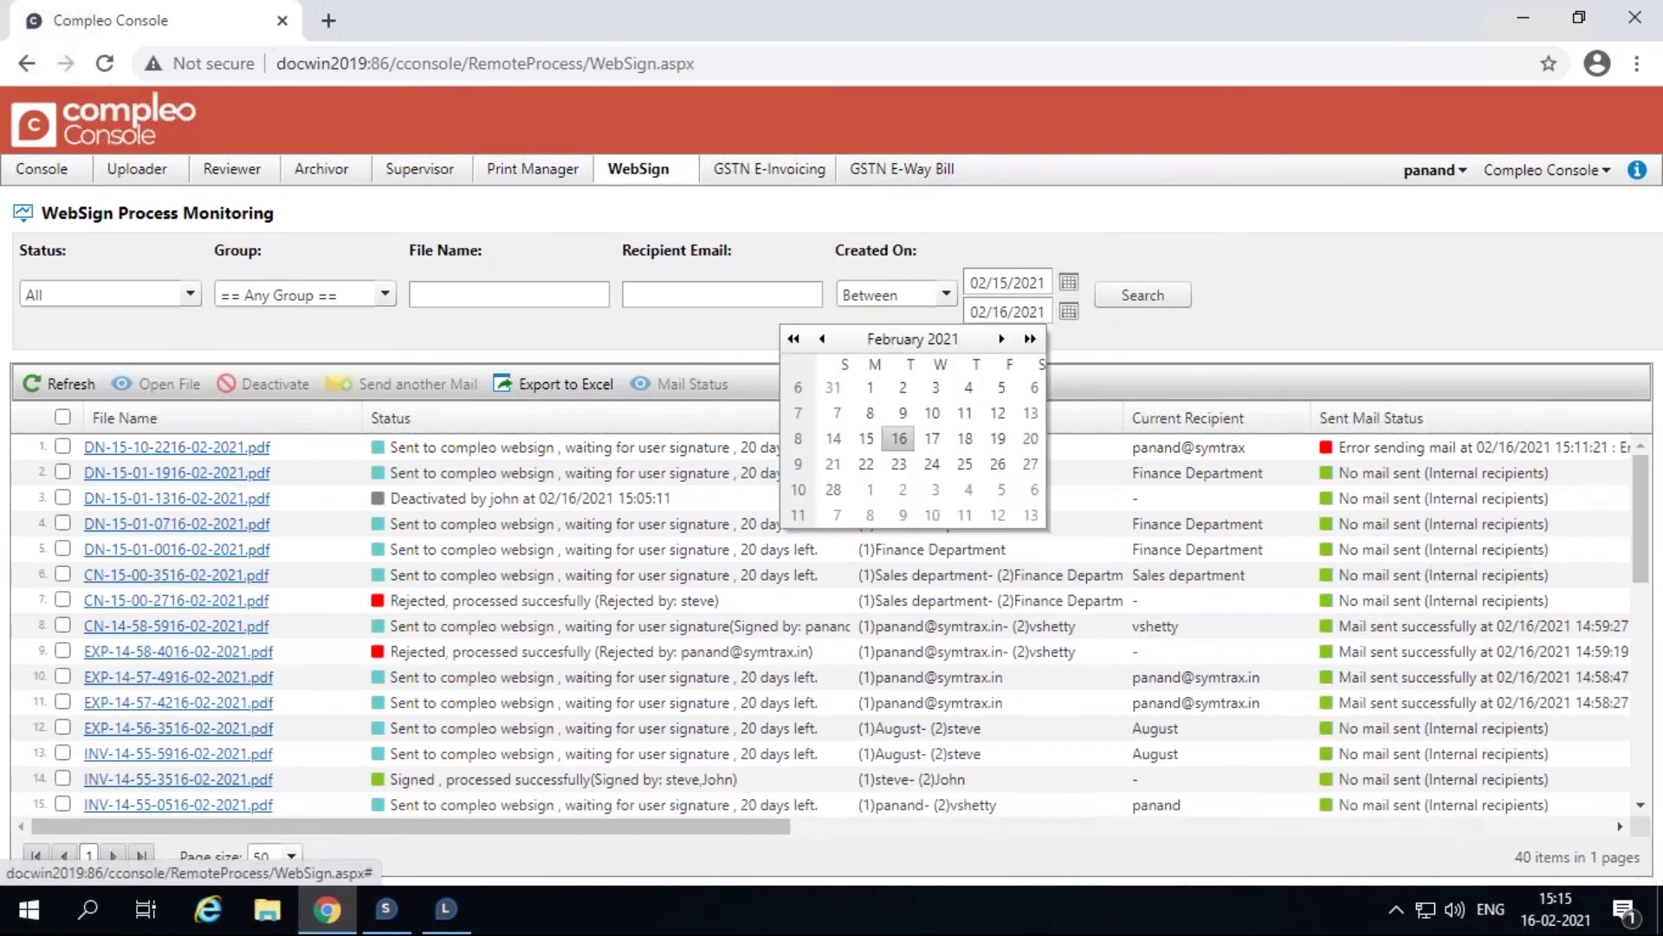
left_click(1135, 333)
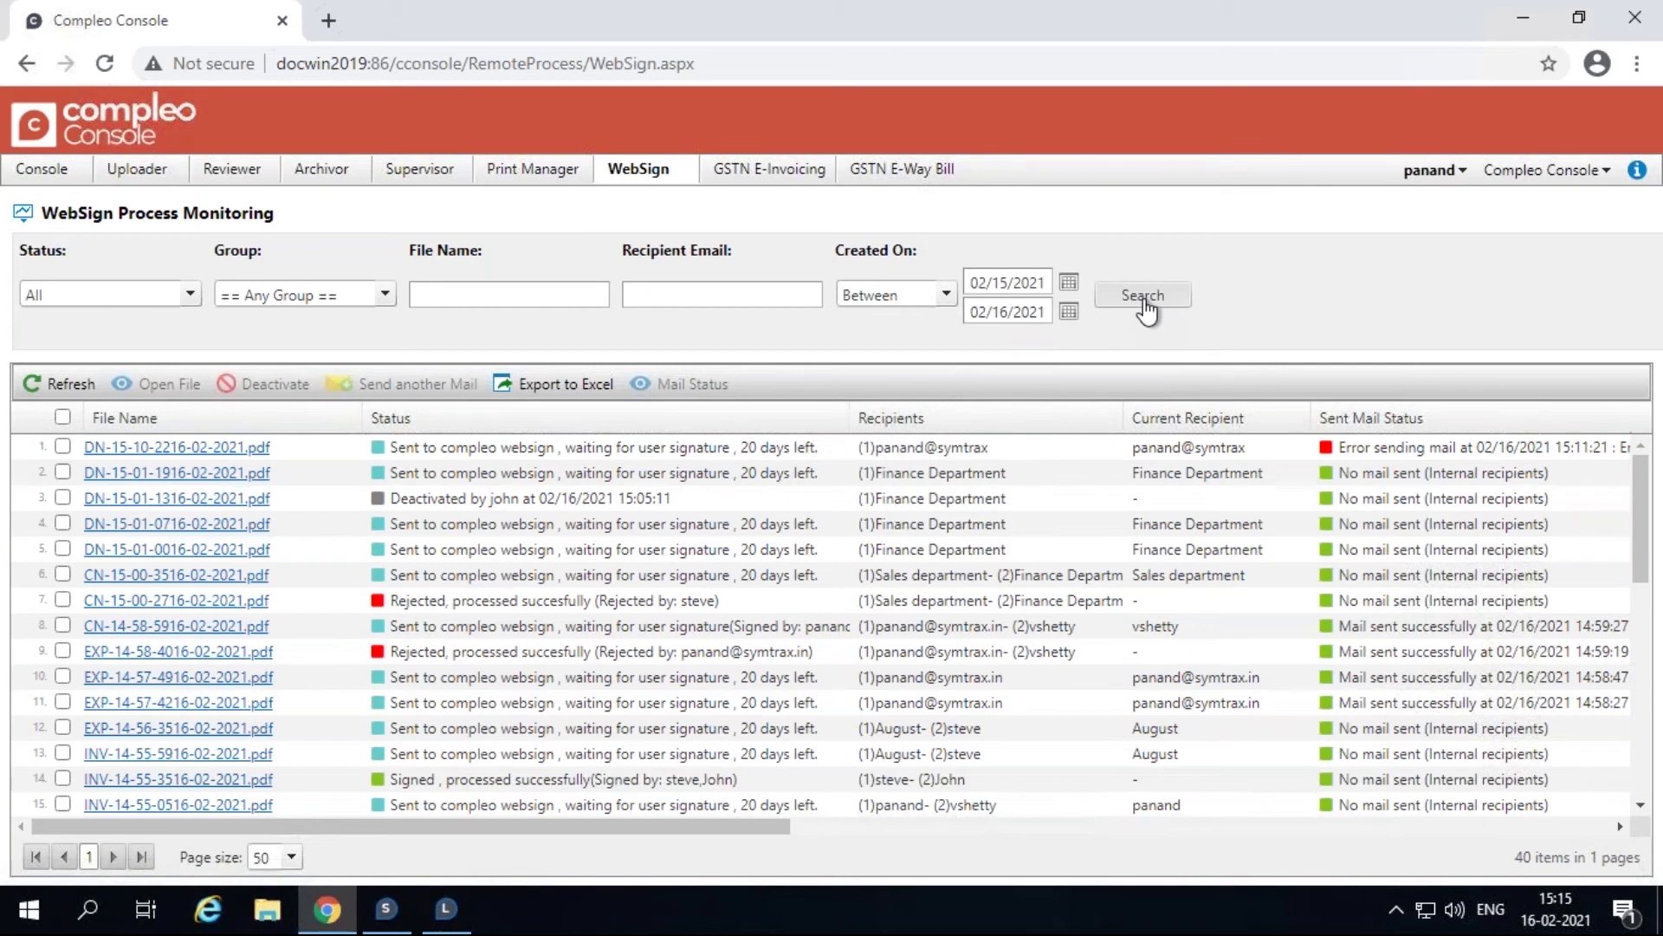
left_click(1143, 299)
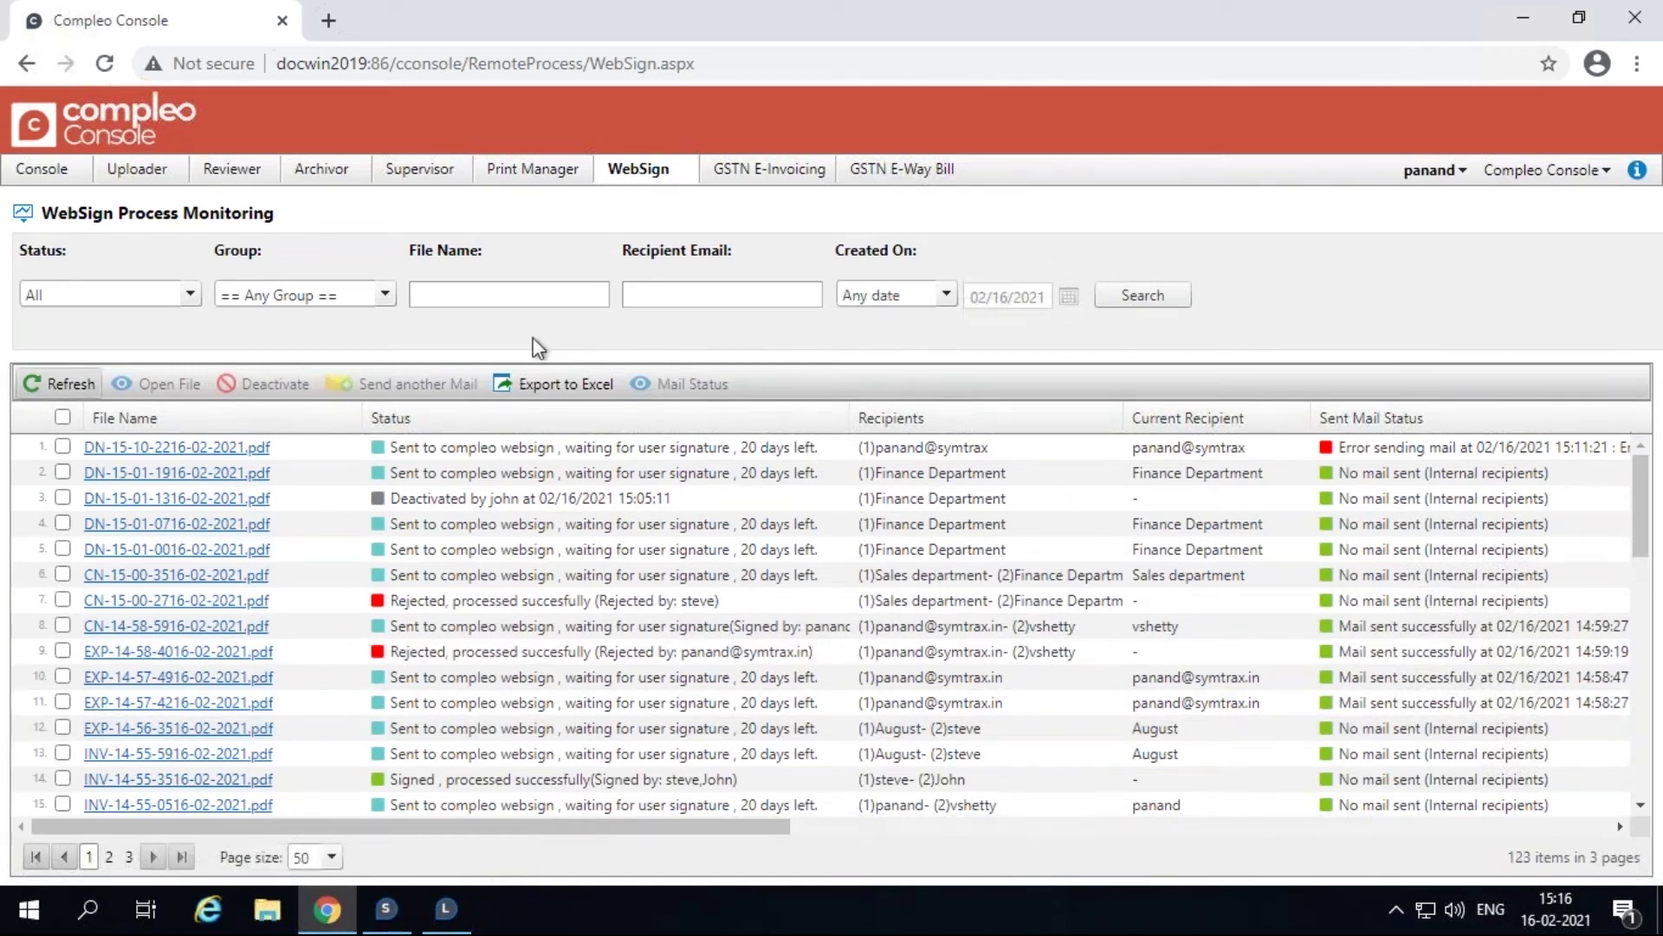
left_click(73, 390)
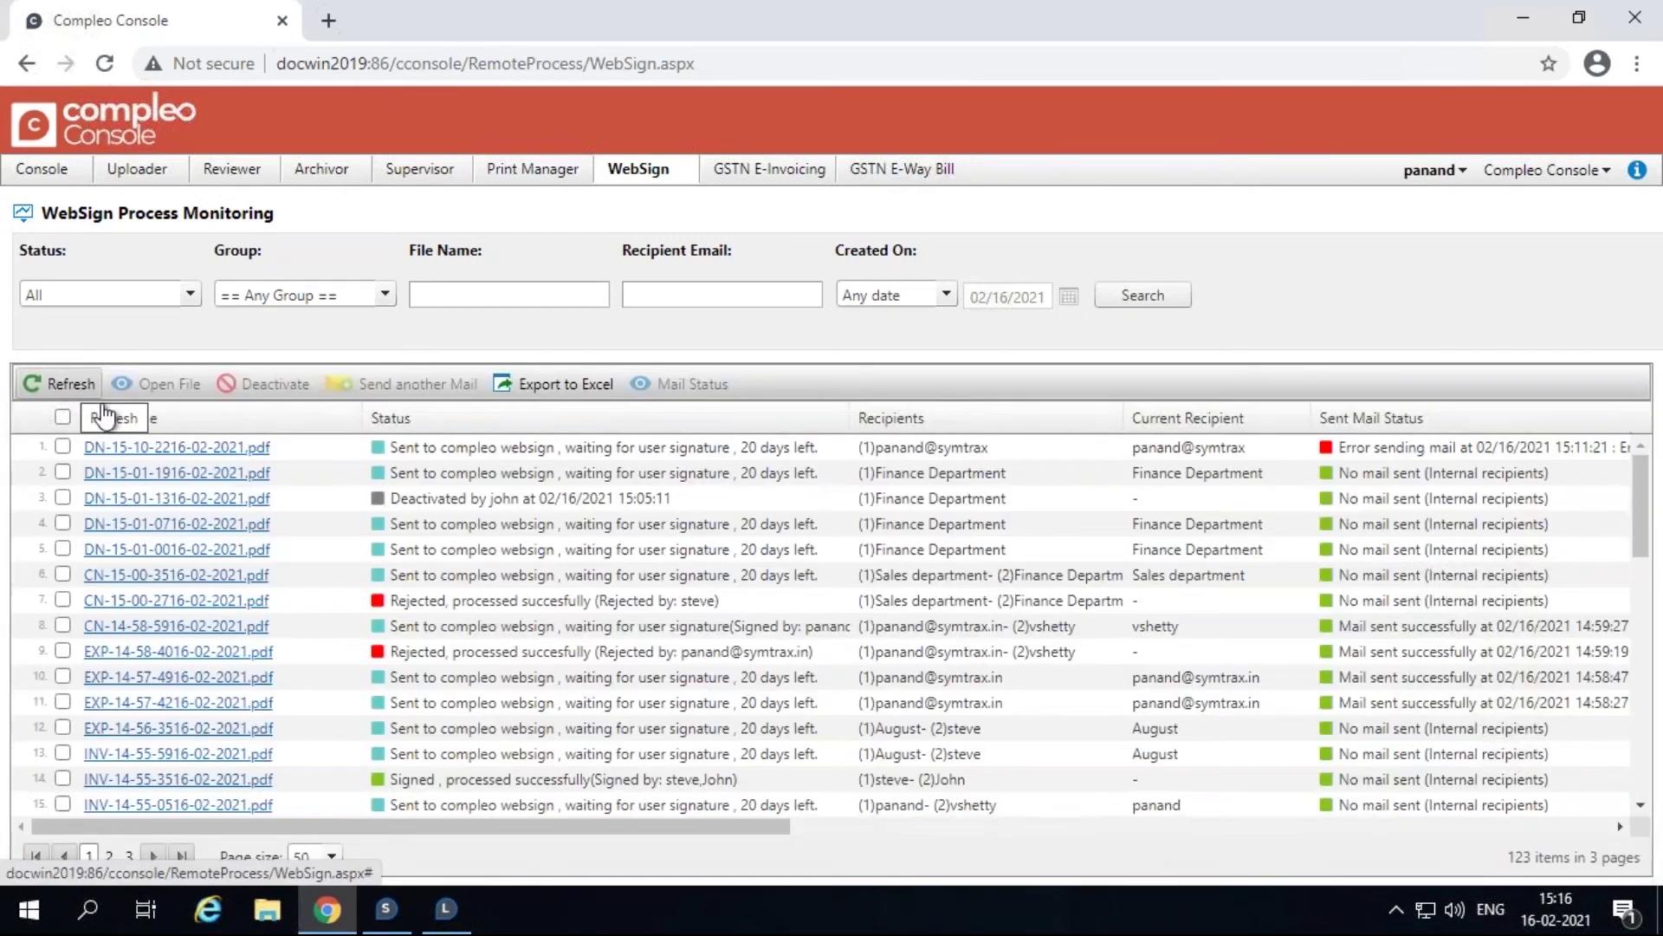
left_click(112, 448)
left_click(165, 383)
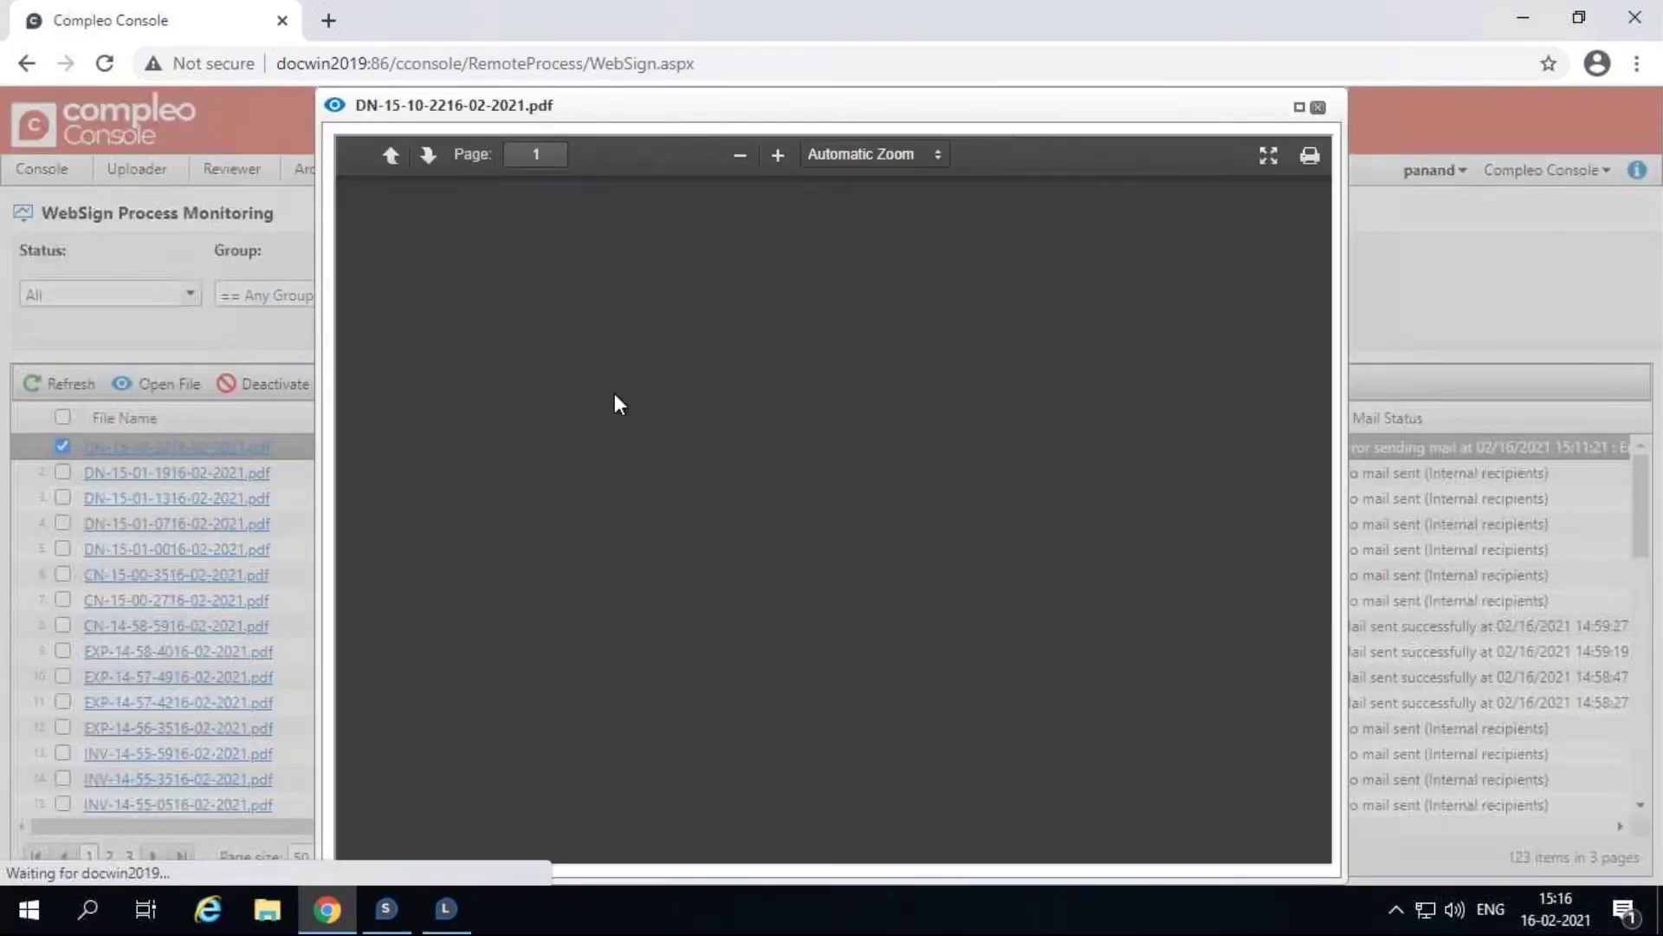
scroll(876, 525, "down", 1)
scroll(876, 553, "down", 5)
scroll(876, 553, "up", 10)
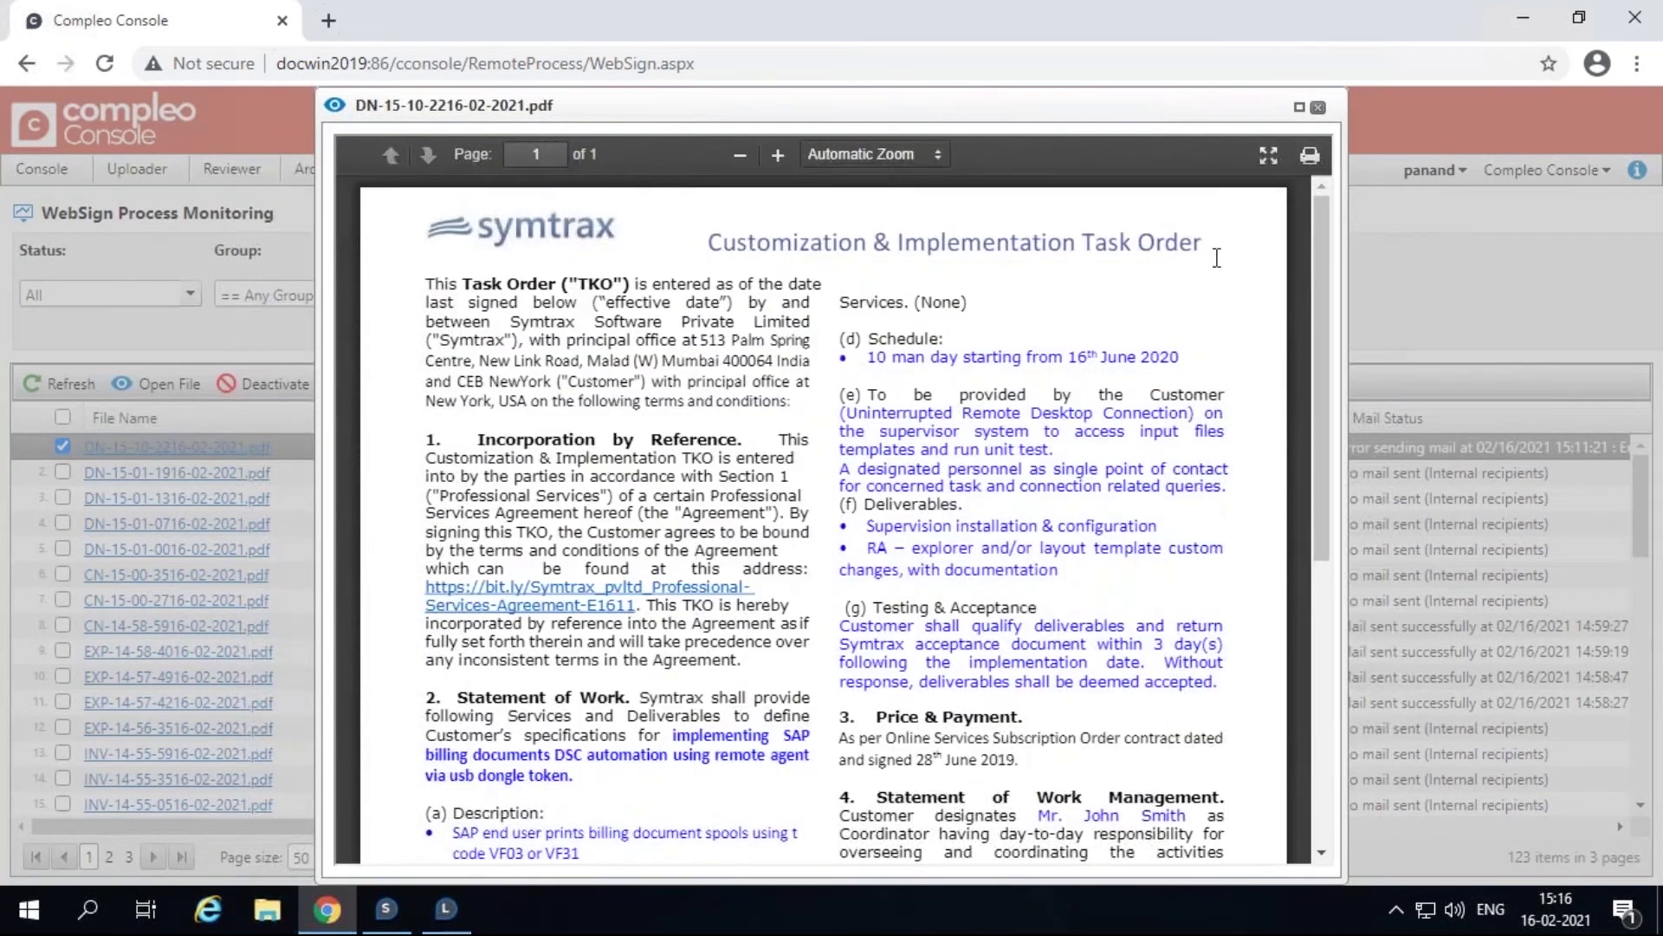
left_click(1318, 107)
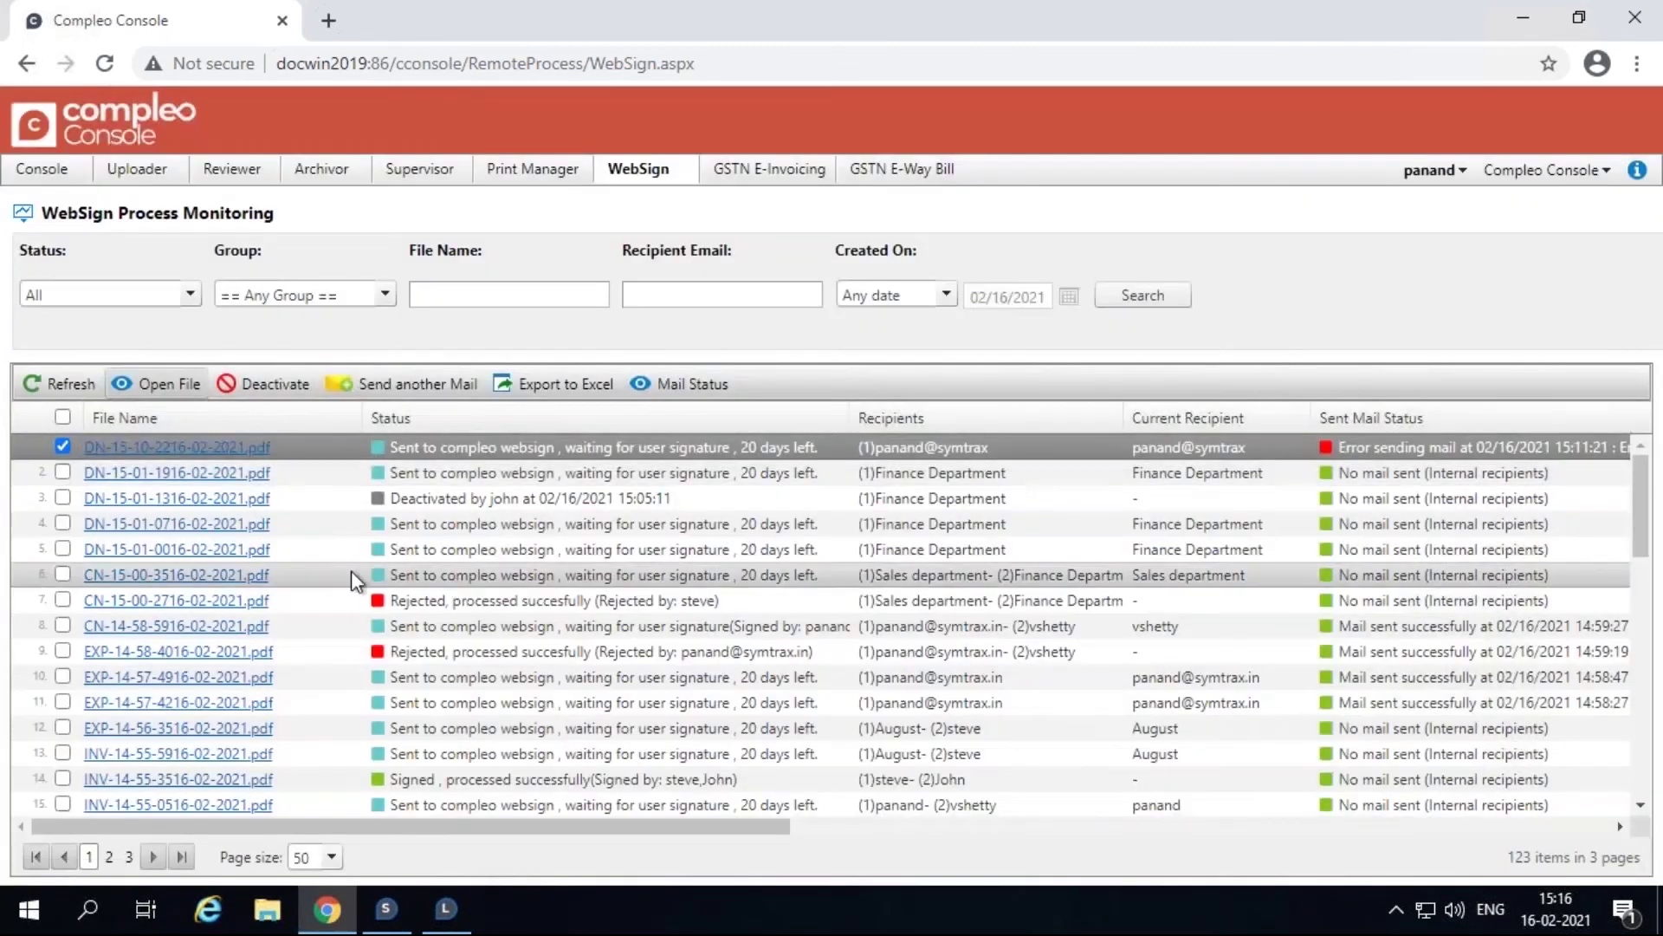
left_click(61, 446)
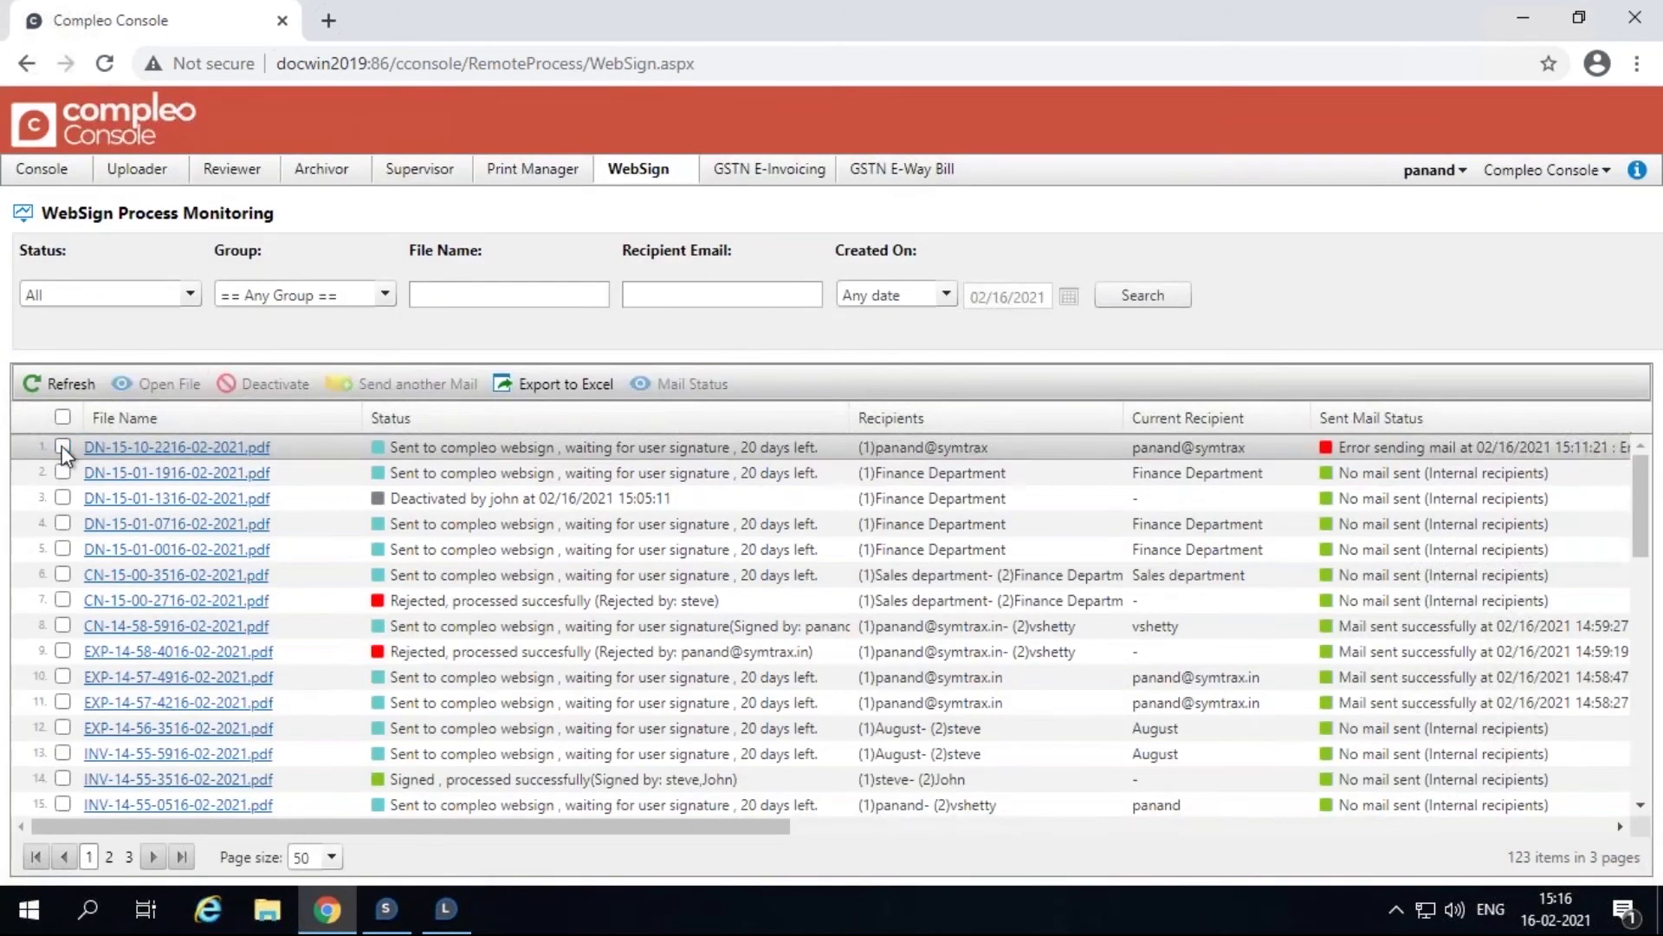
left_click(63, 778)
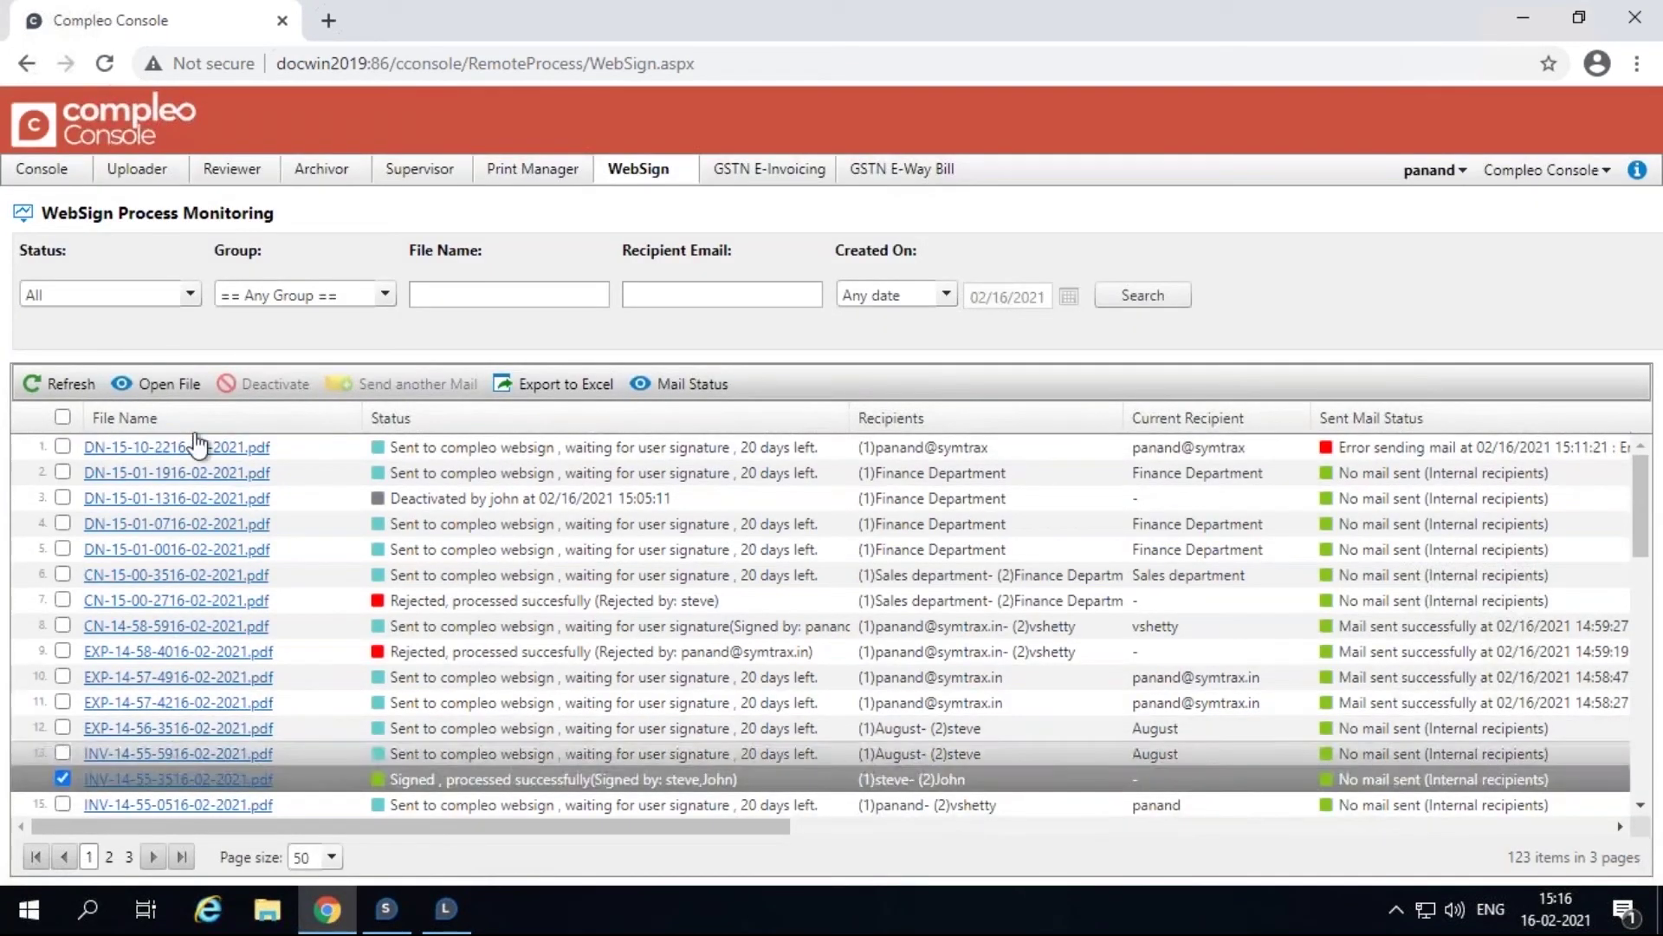
left_click(161, 383)
scroll(886, 587, "down", 6)
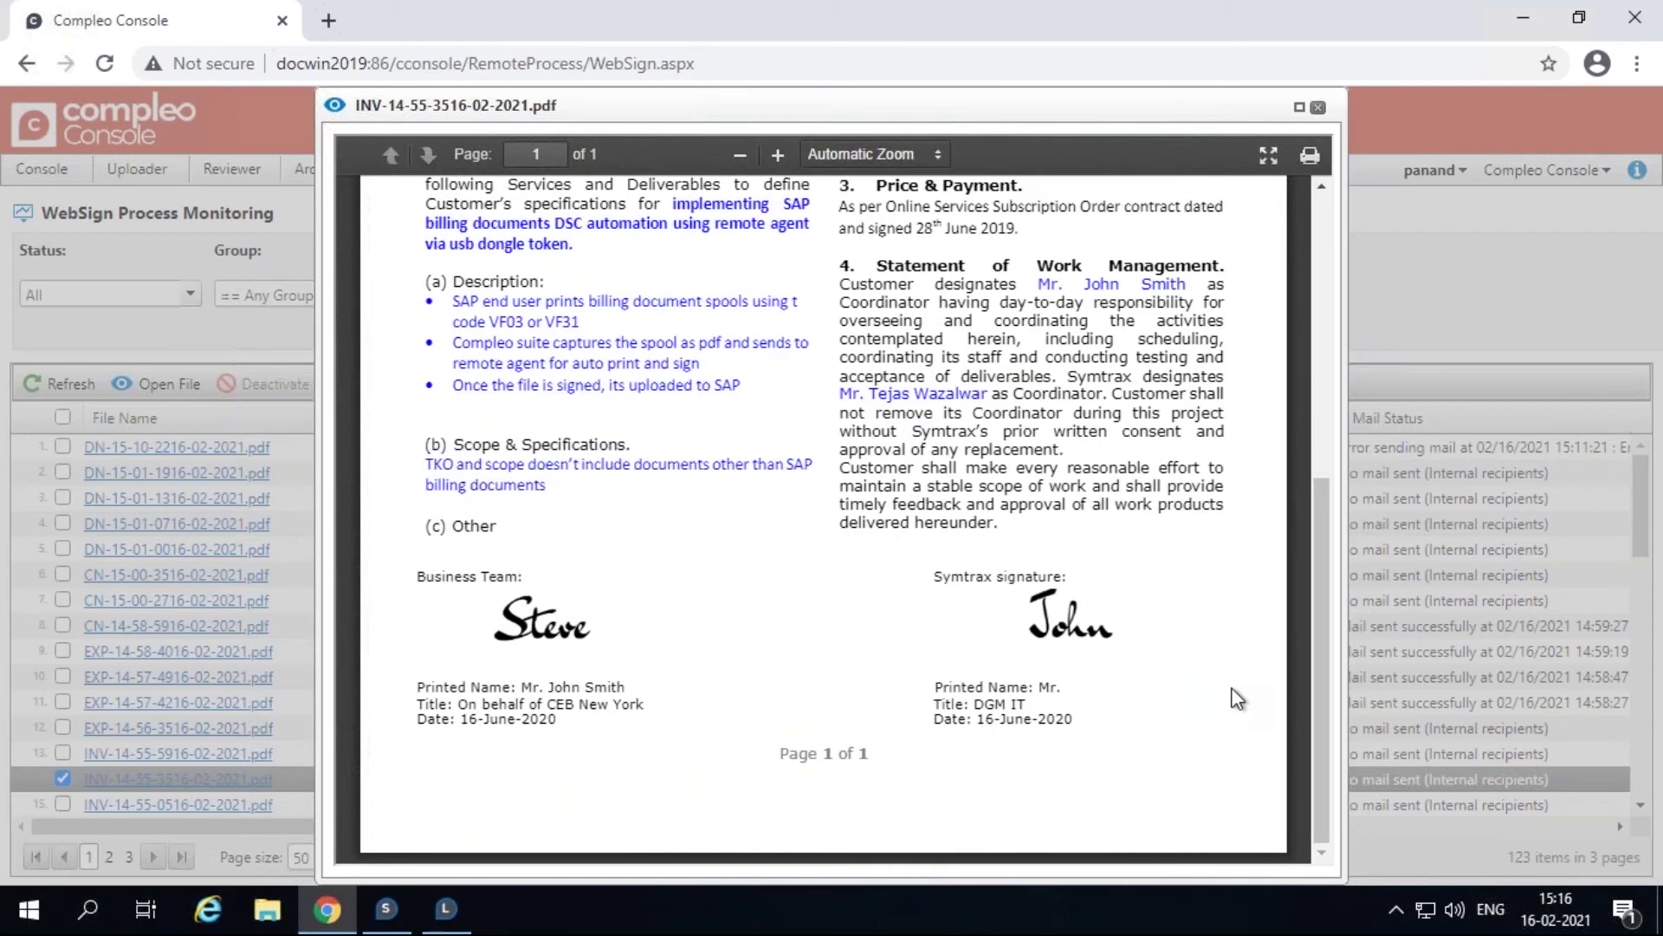
left_click(1318, 108)
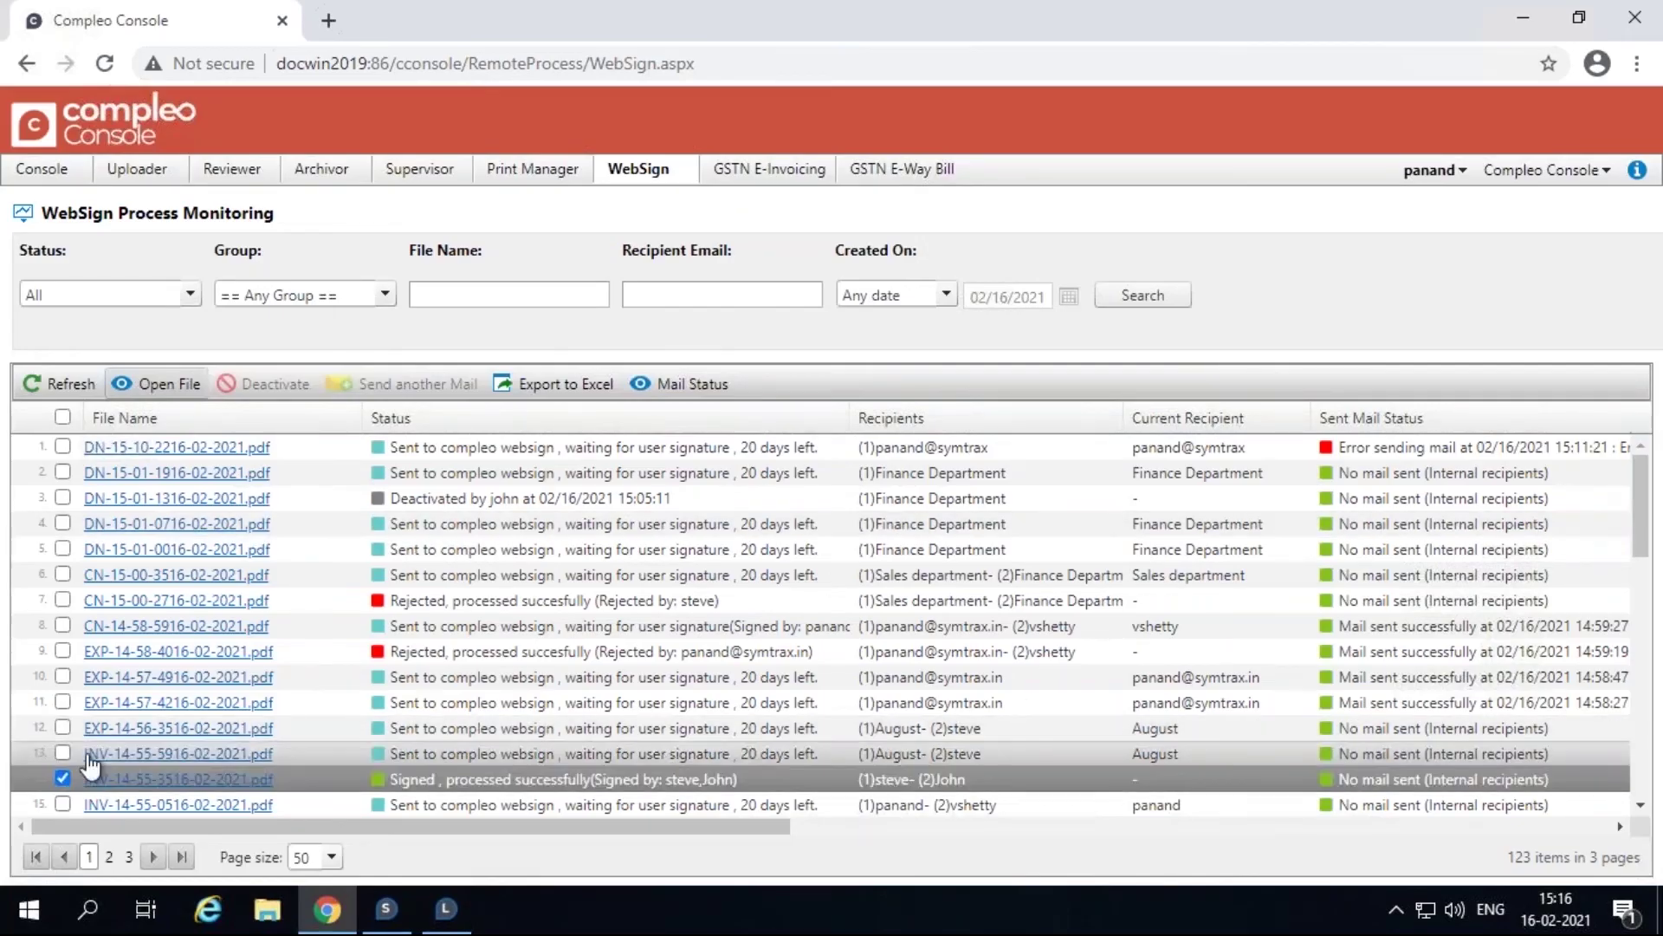
left_click(67, 779)
left_click(63, 752)
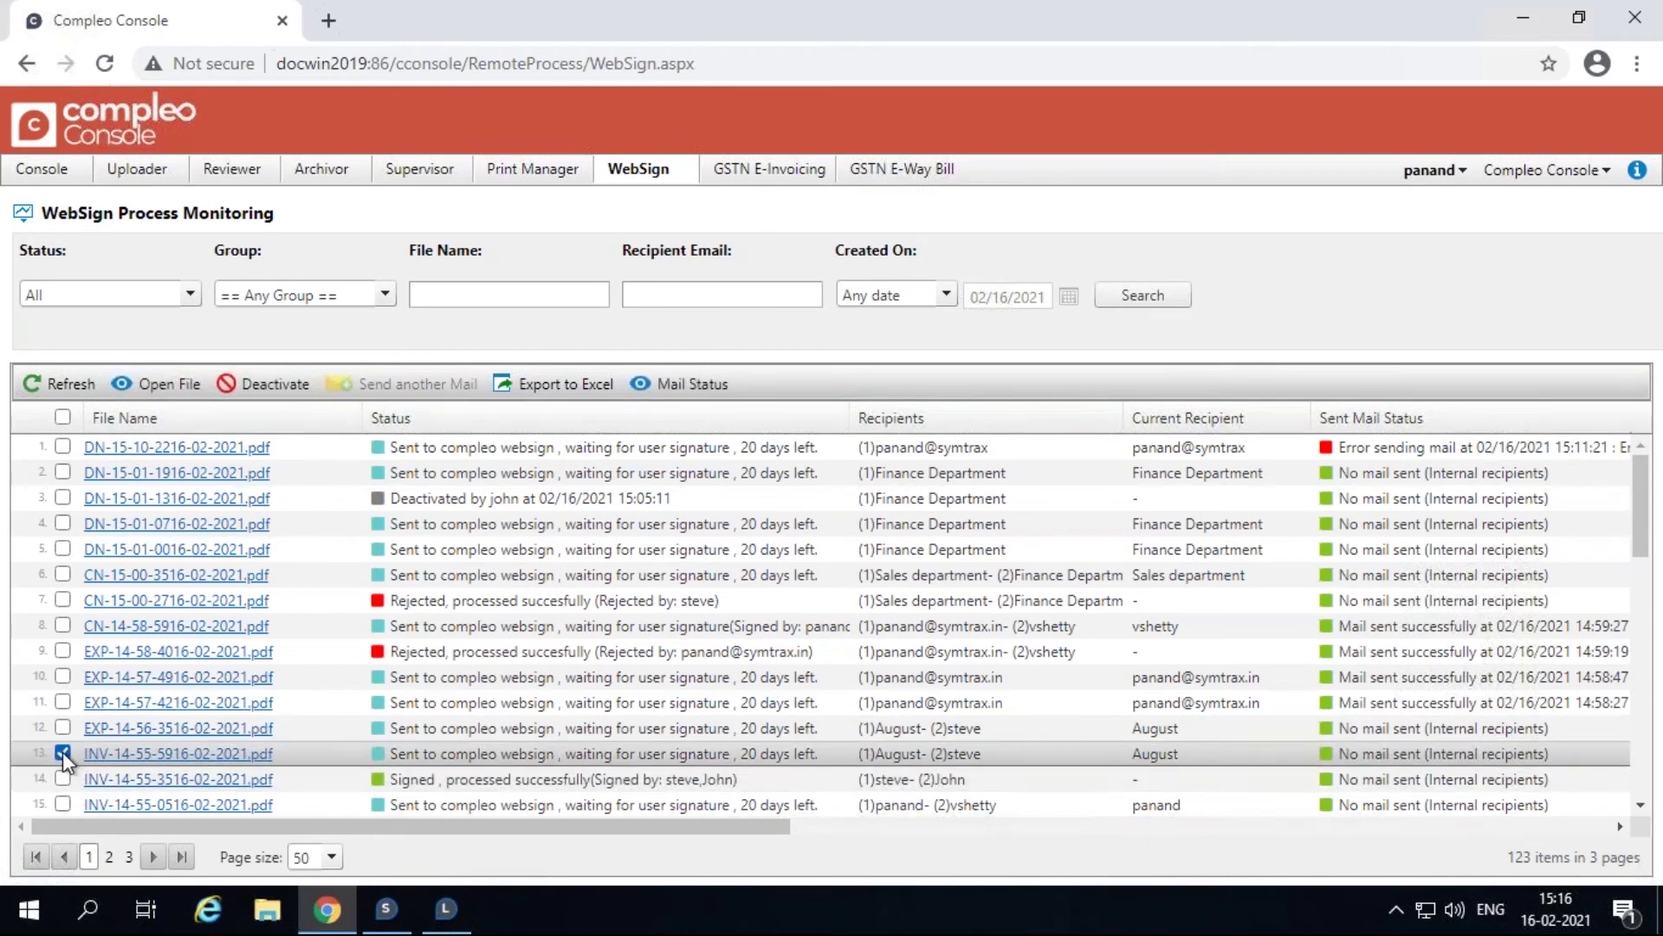
left_click(305, 751)
left_click(275, 386)
left_click(813, 544)
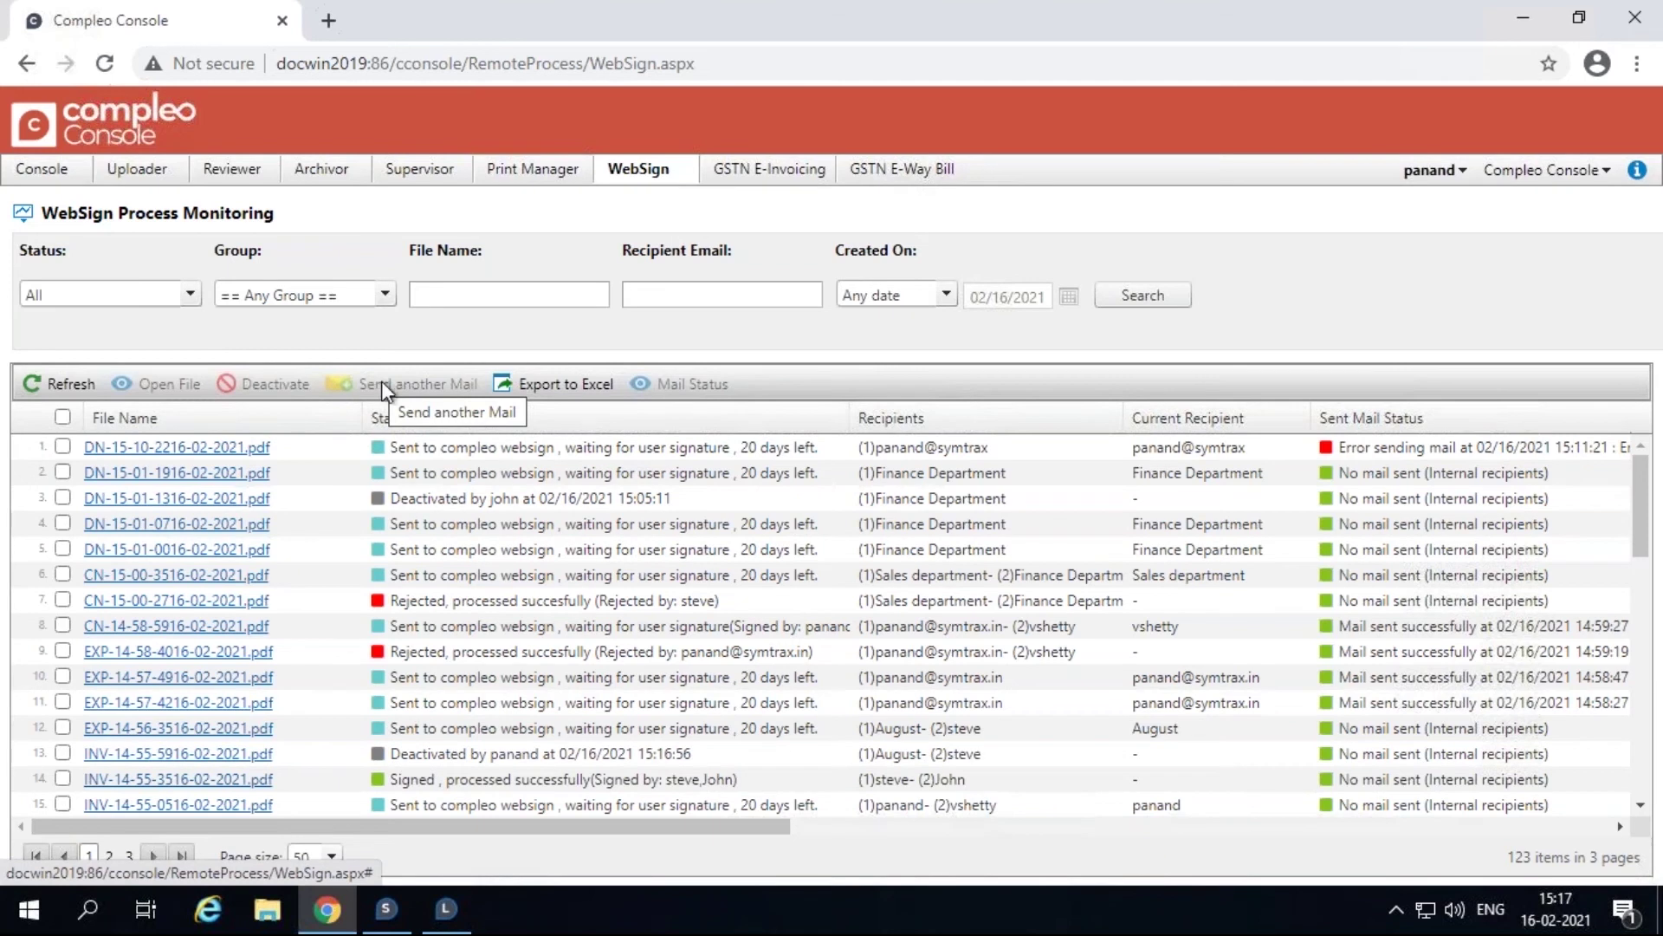
left_click(62, 677)
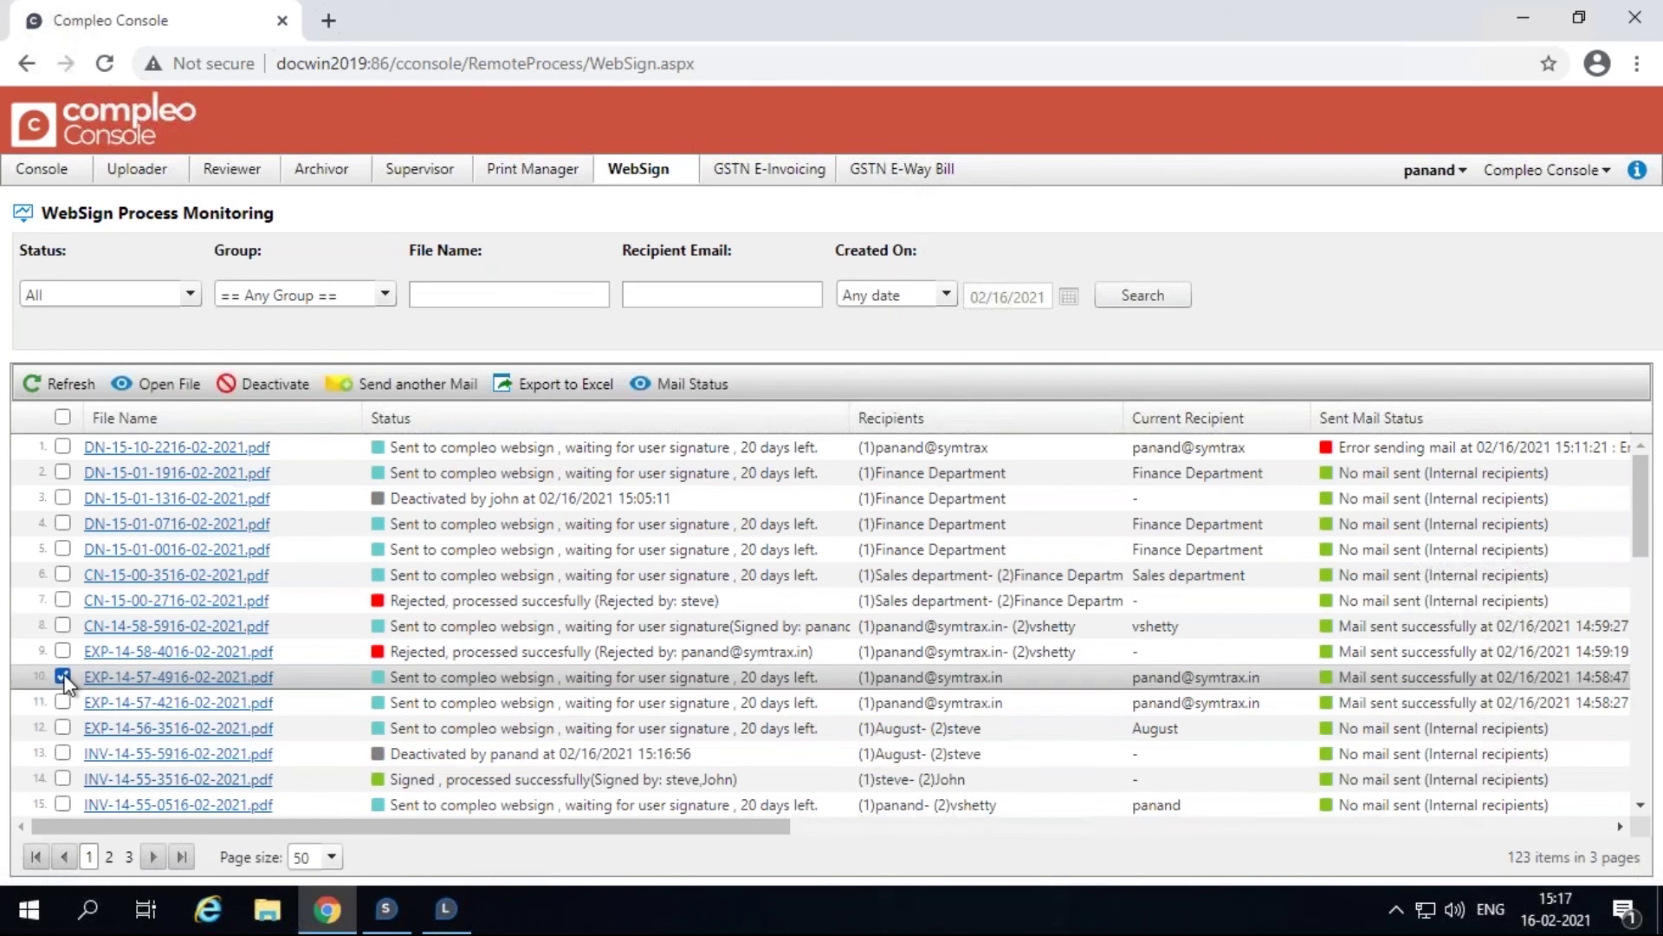
left_click(398, 386)
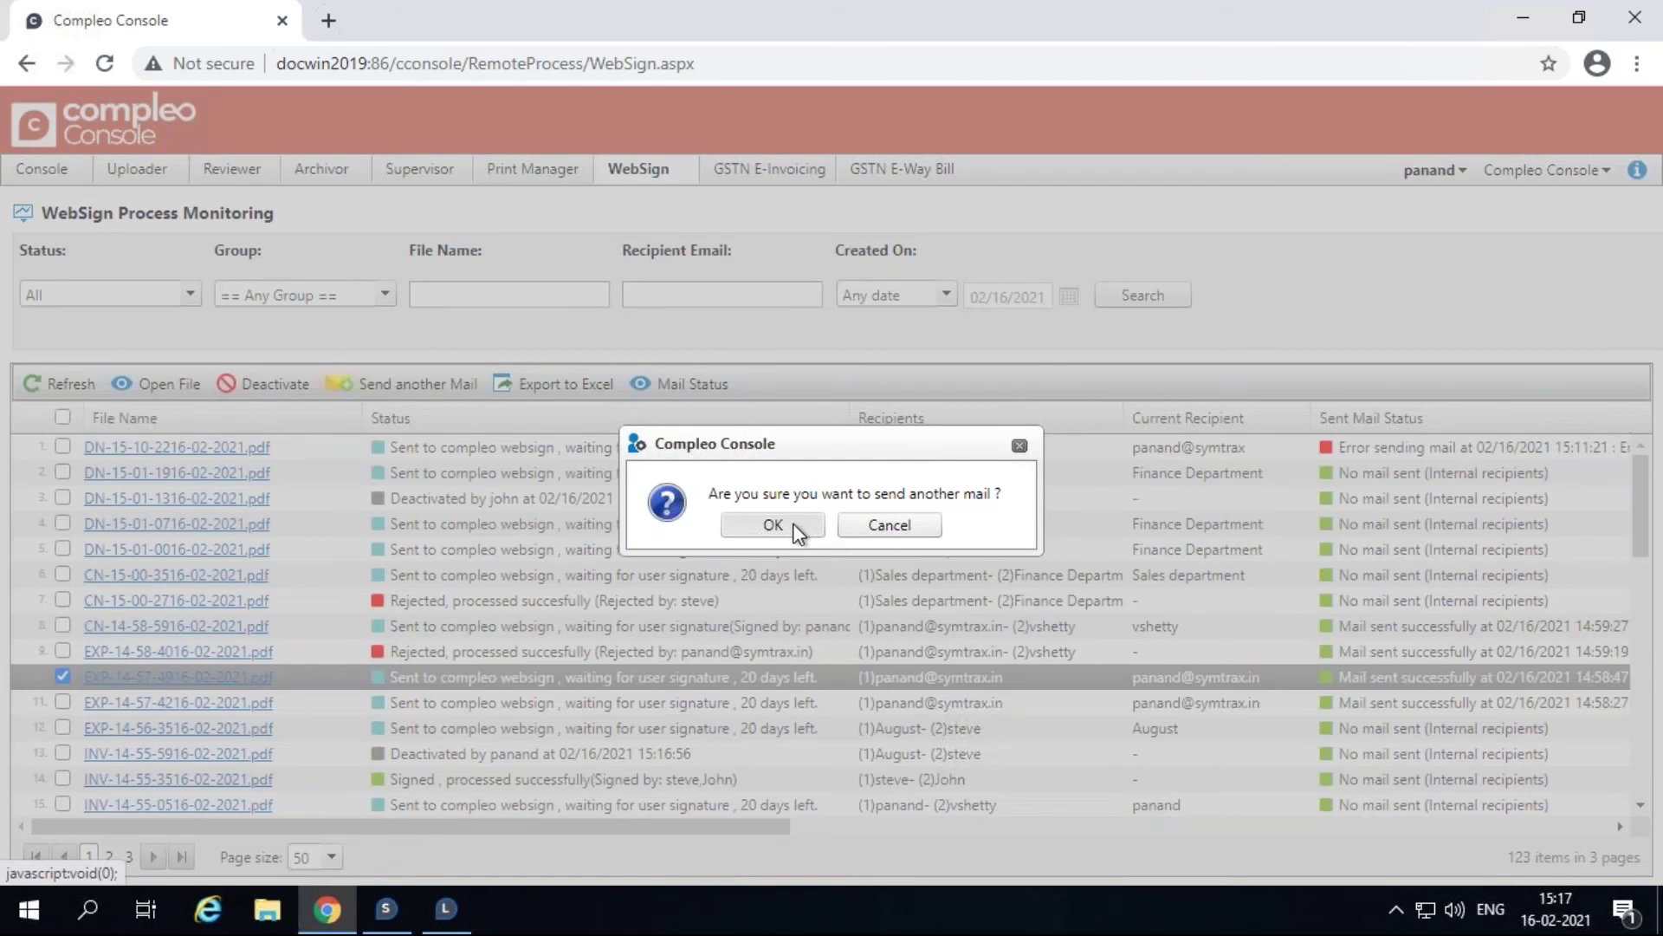
left_click(773, 525)
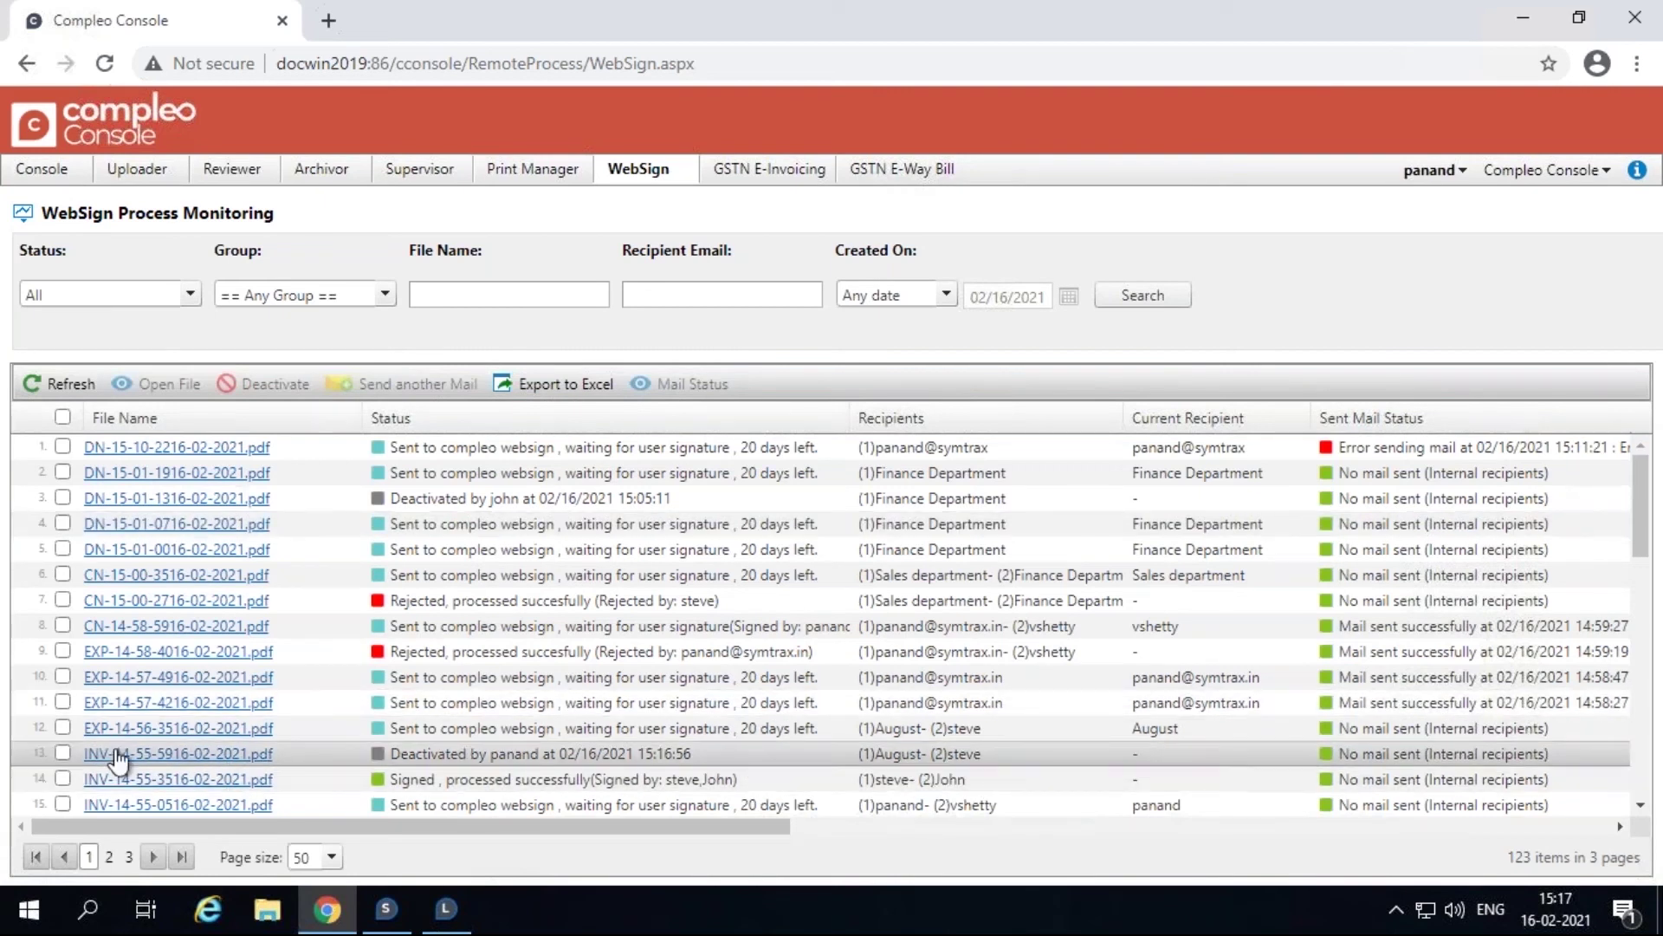
Export the WebSign list to WebSign_Logs.csv and open the download in Excel.
left_click(538, 392)
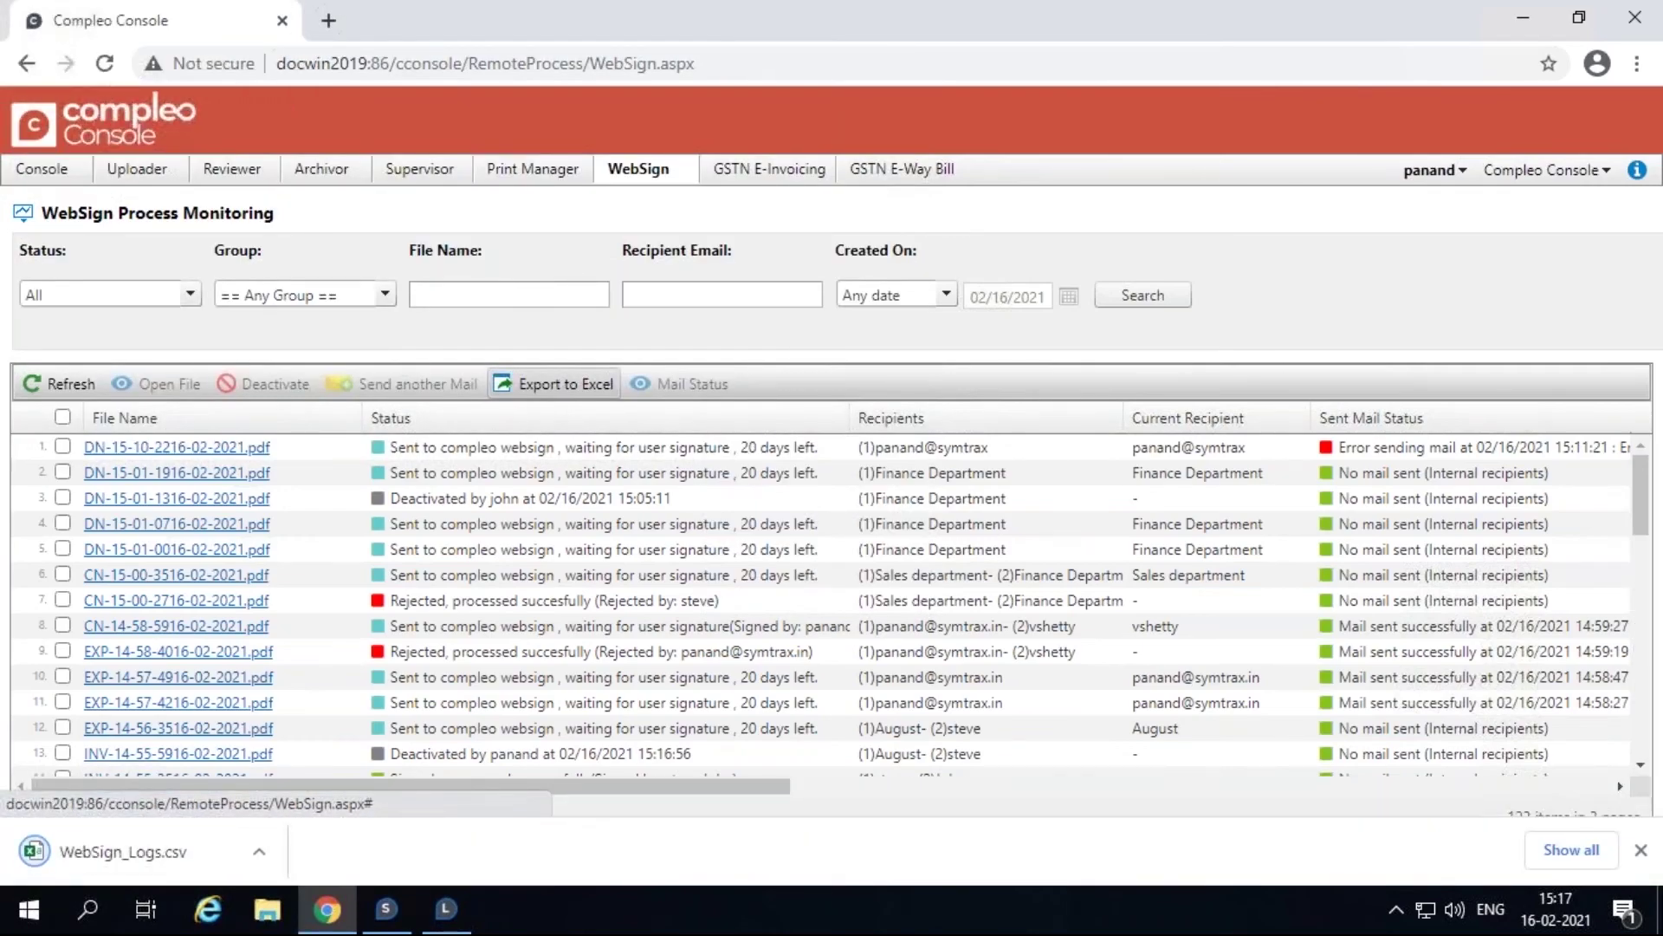
left_click(142, 837)
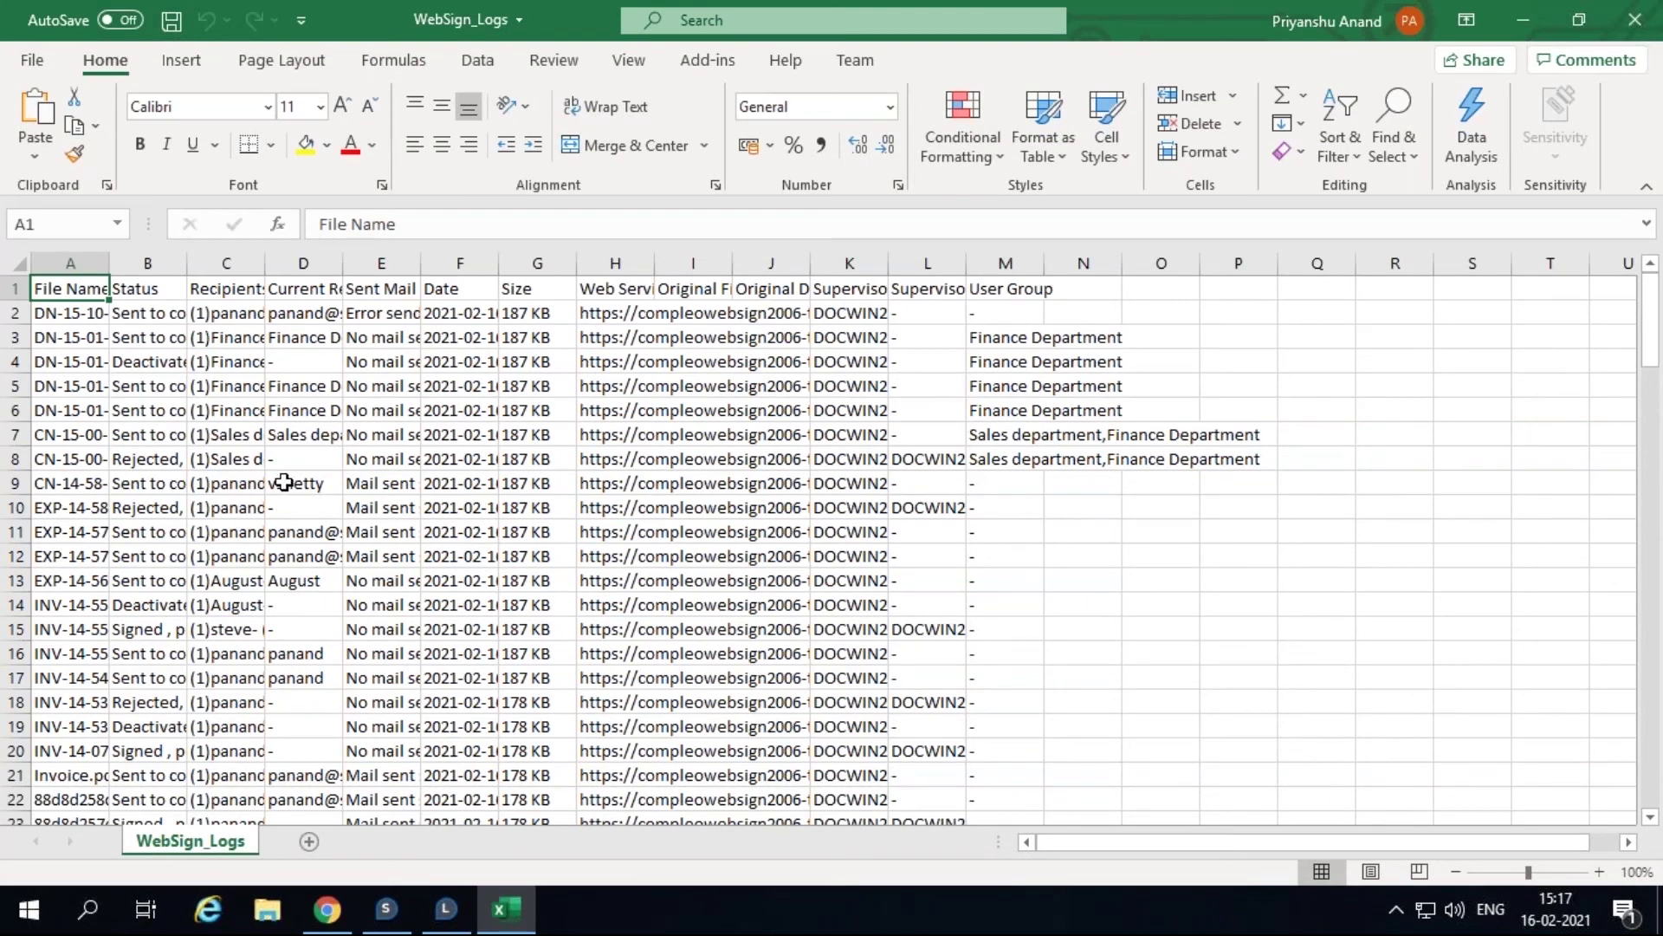
Close the WebSign_Logs spreadsheet in Excel to return to Compleo Console.
left_click(1635, 19)
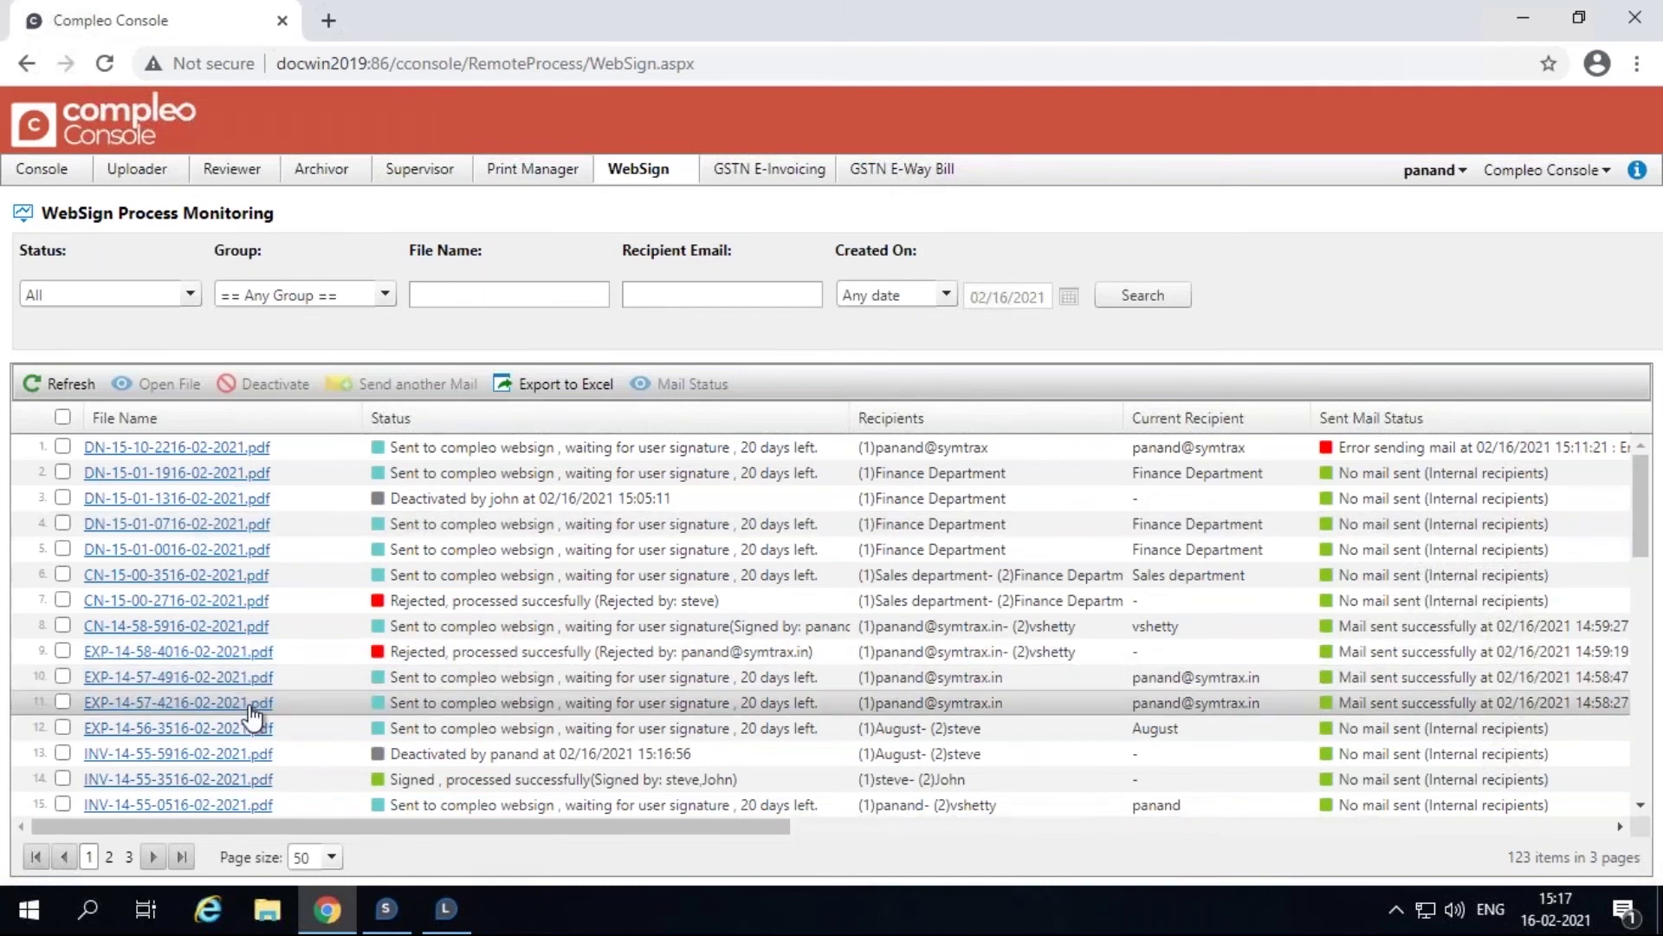
left_click(62, 702)
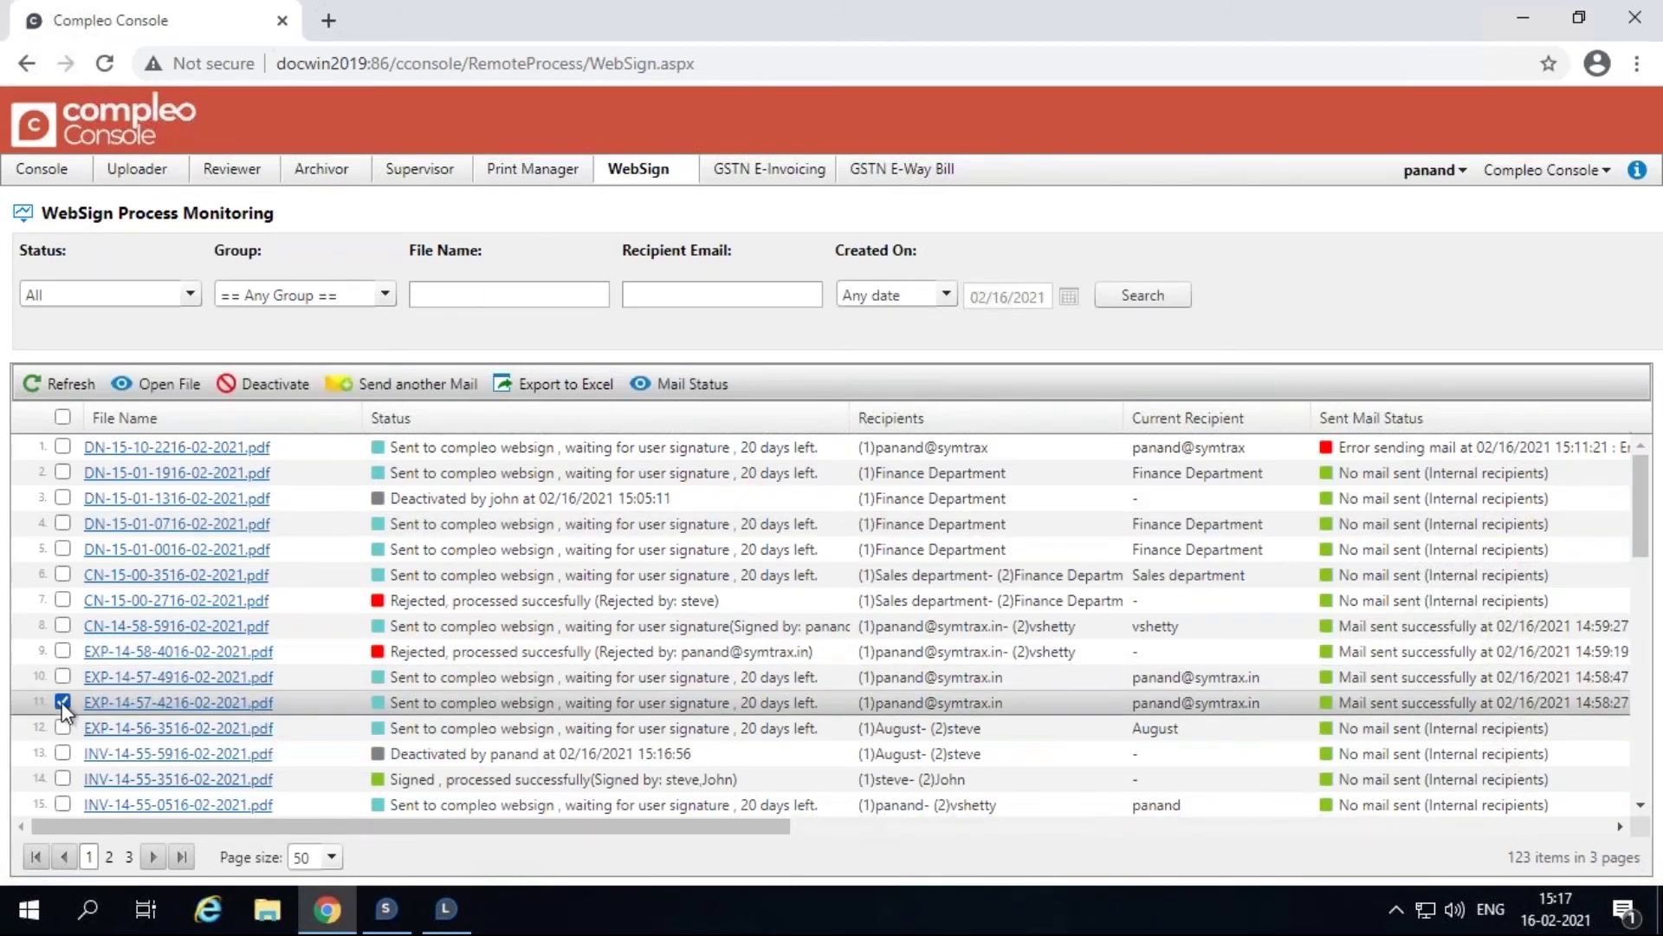
left_click(642, 384)
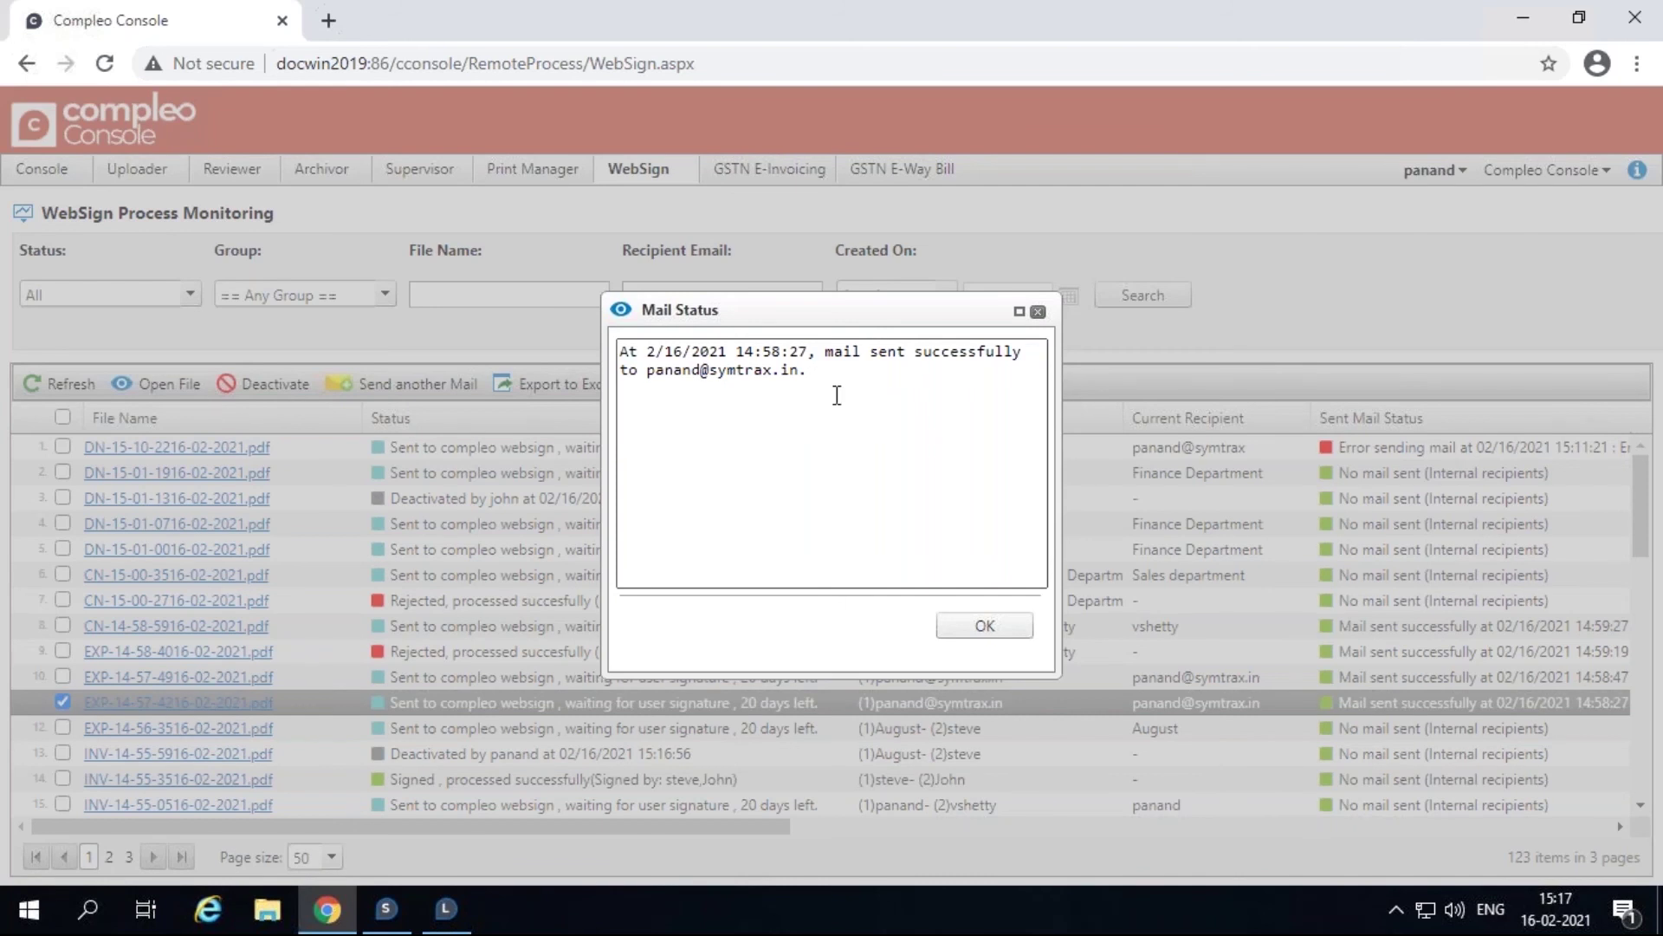
left_click(1038, 311)
left_click(62, 700)
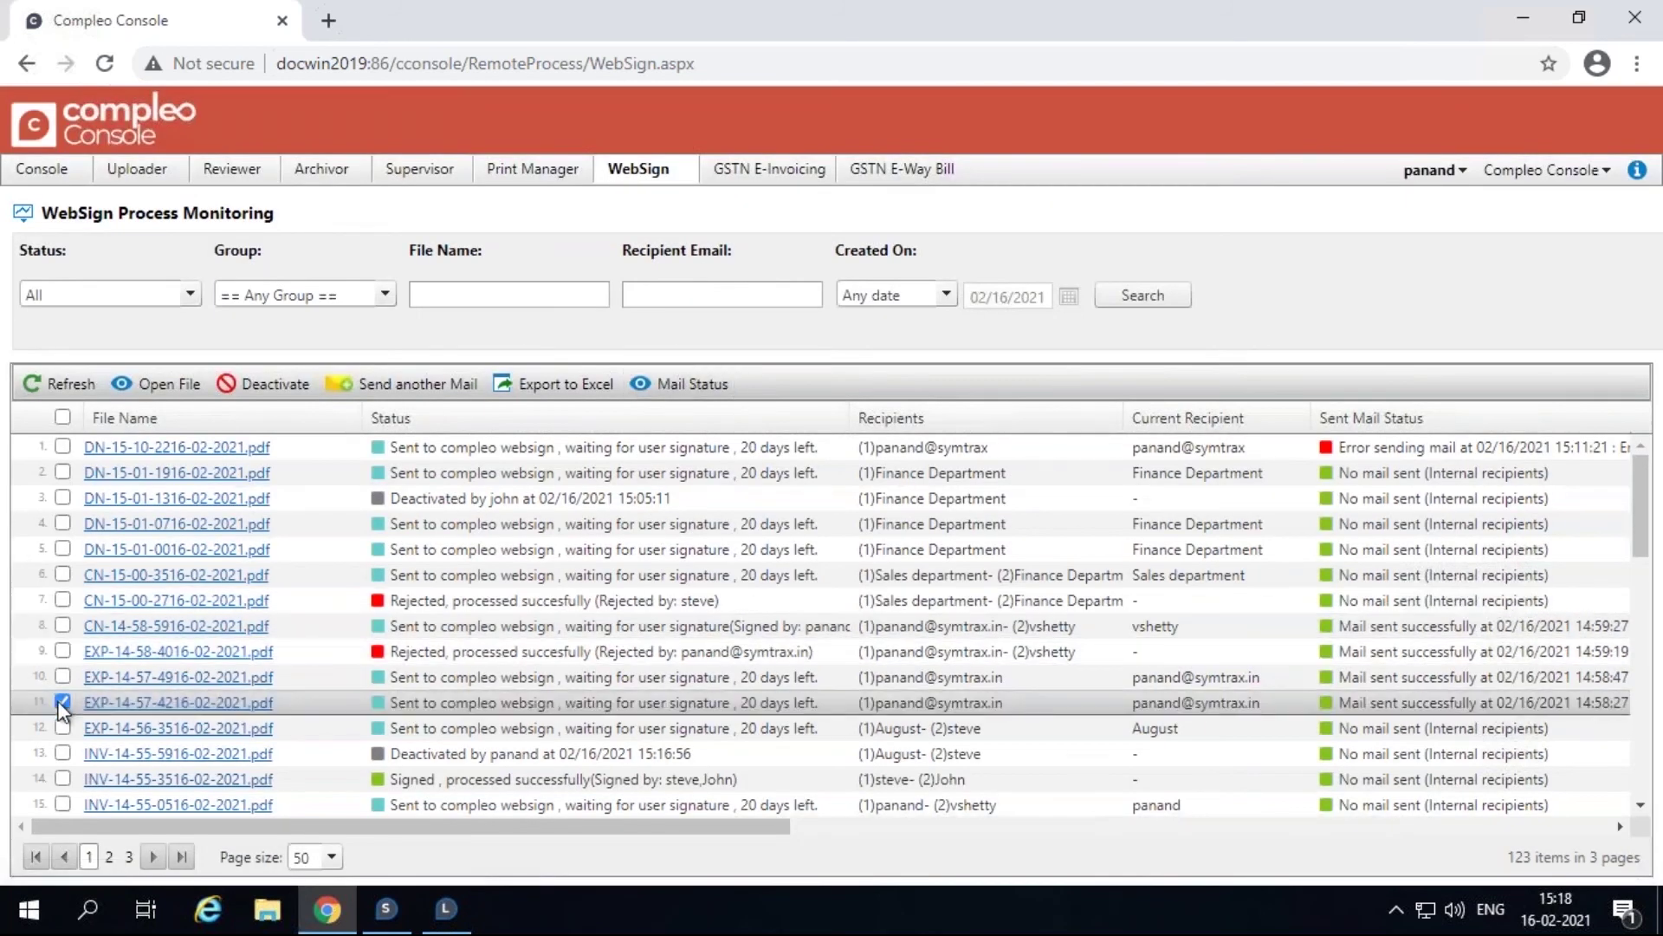
left_click(62, 445)
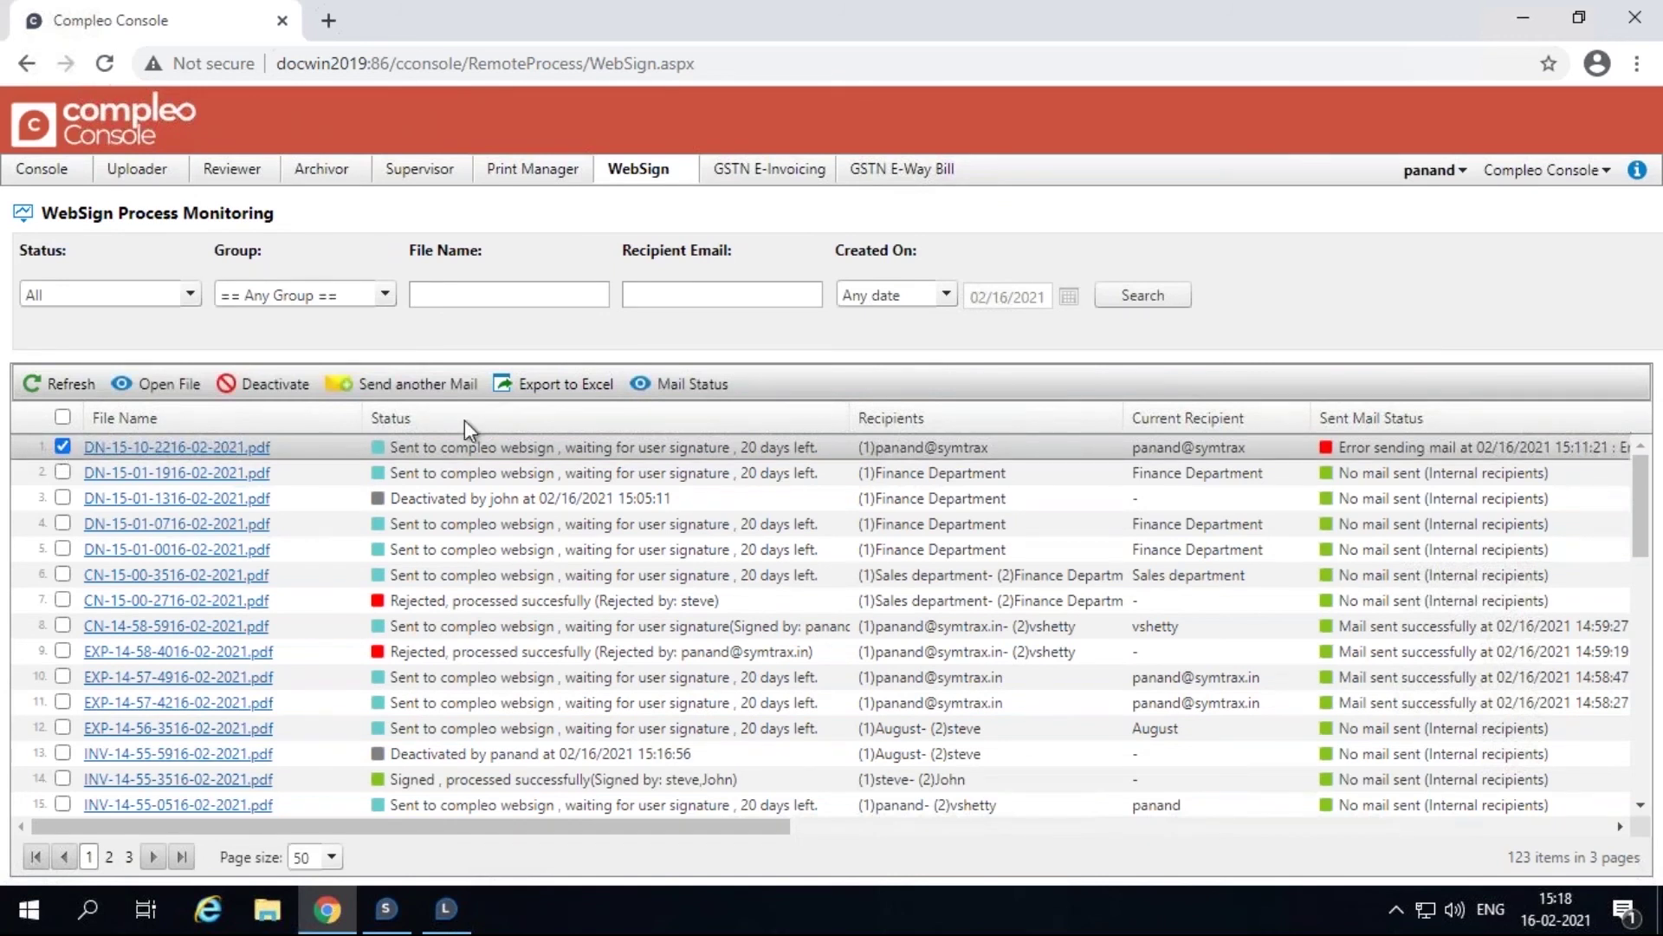
left_click(645, 395)
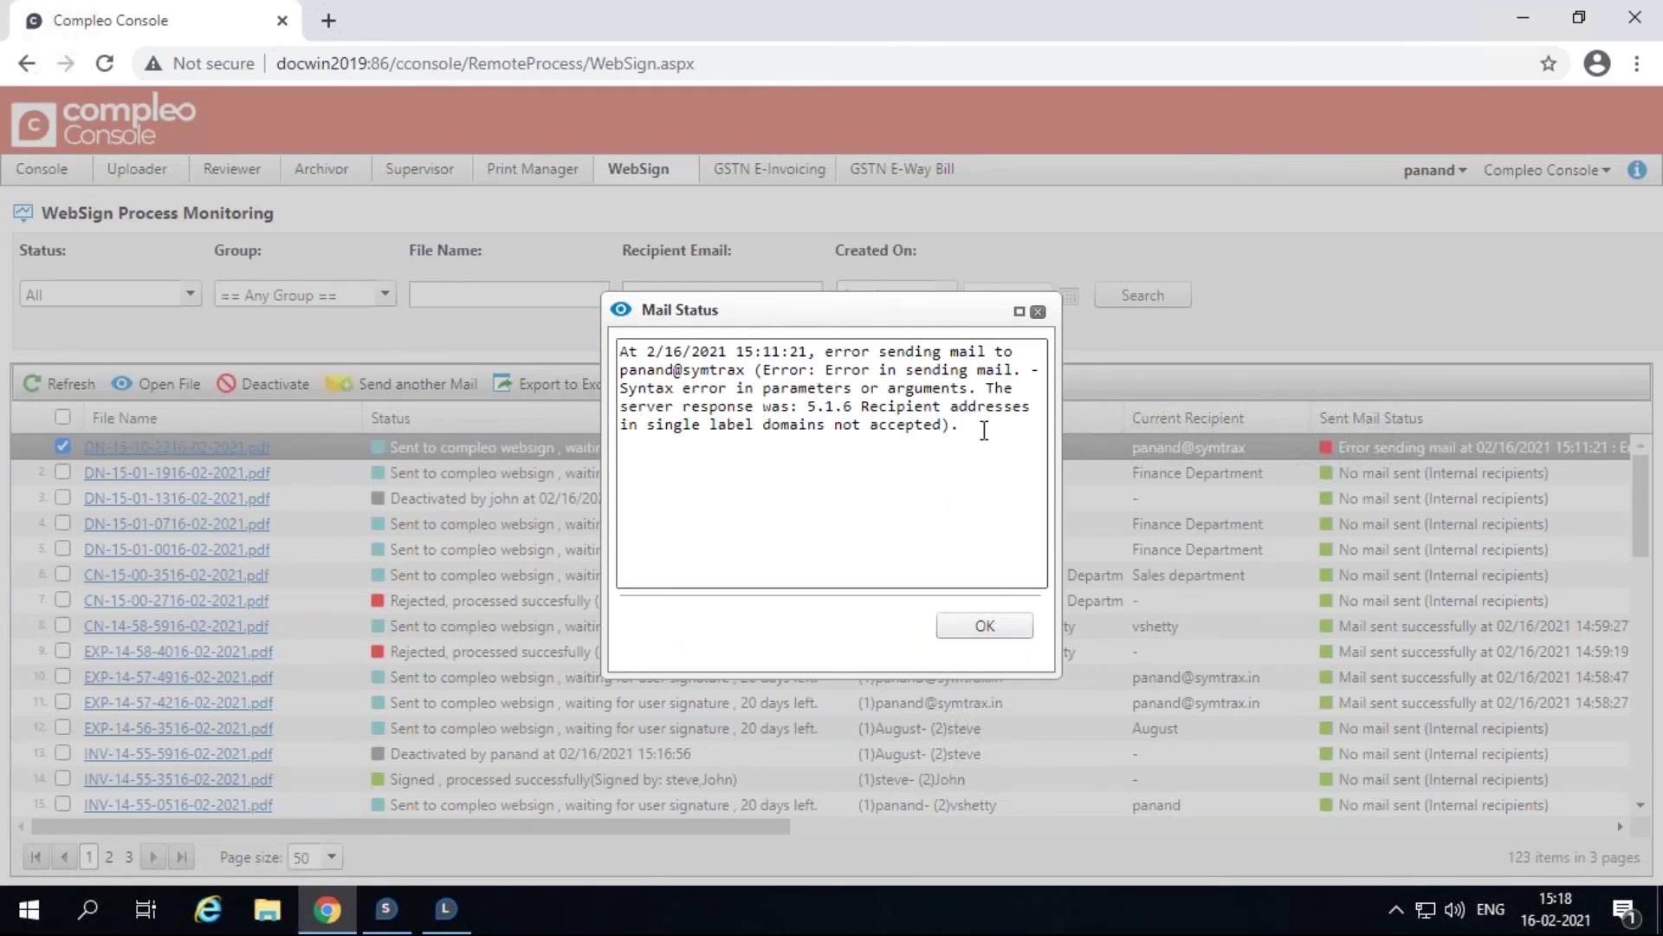
left_click(1039, 312)
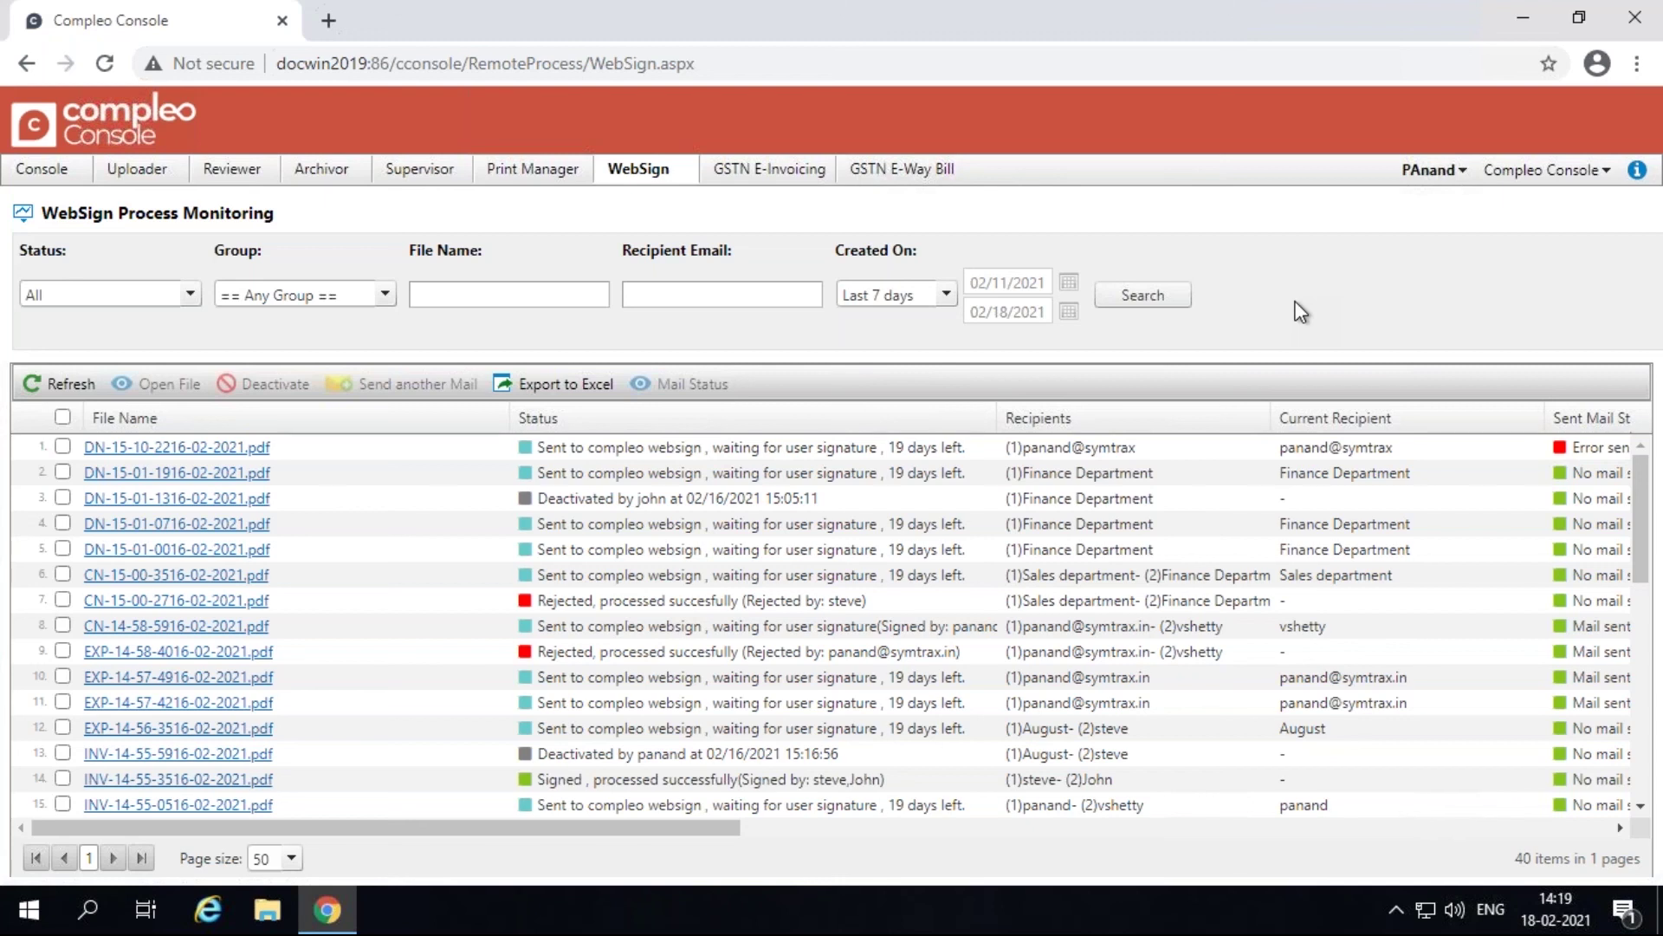
Filter the process list to In Progress status with file name 'dn'.
left_click(196, 294)
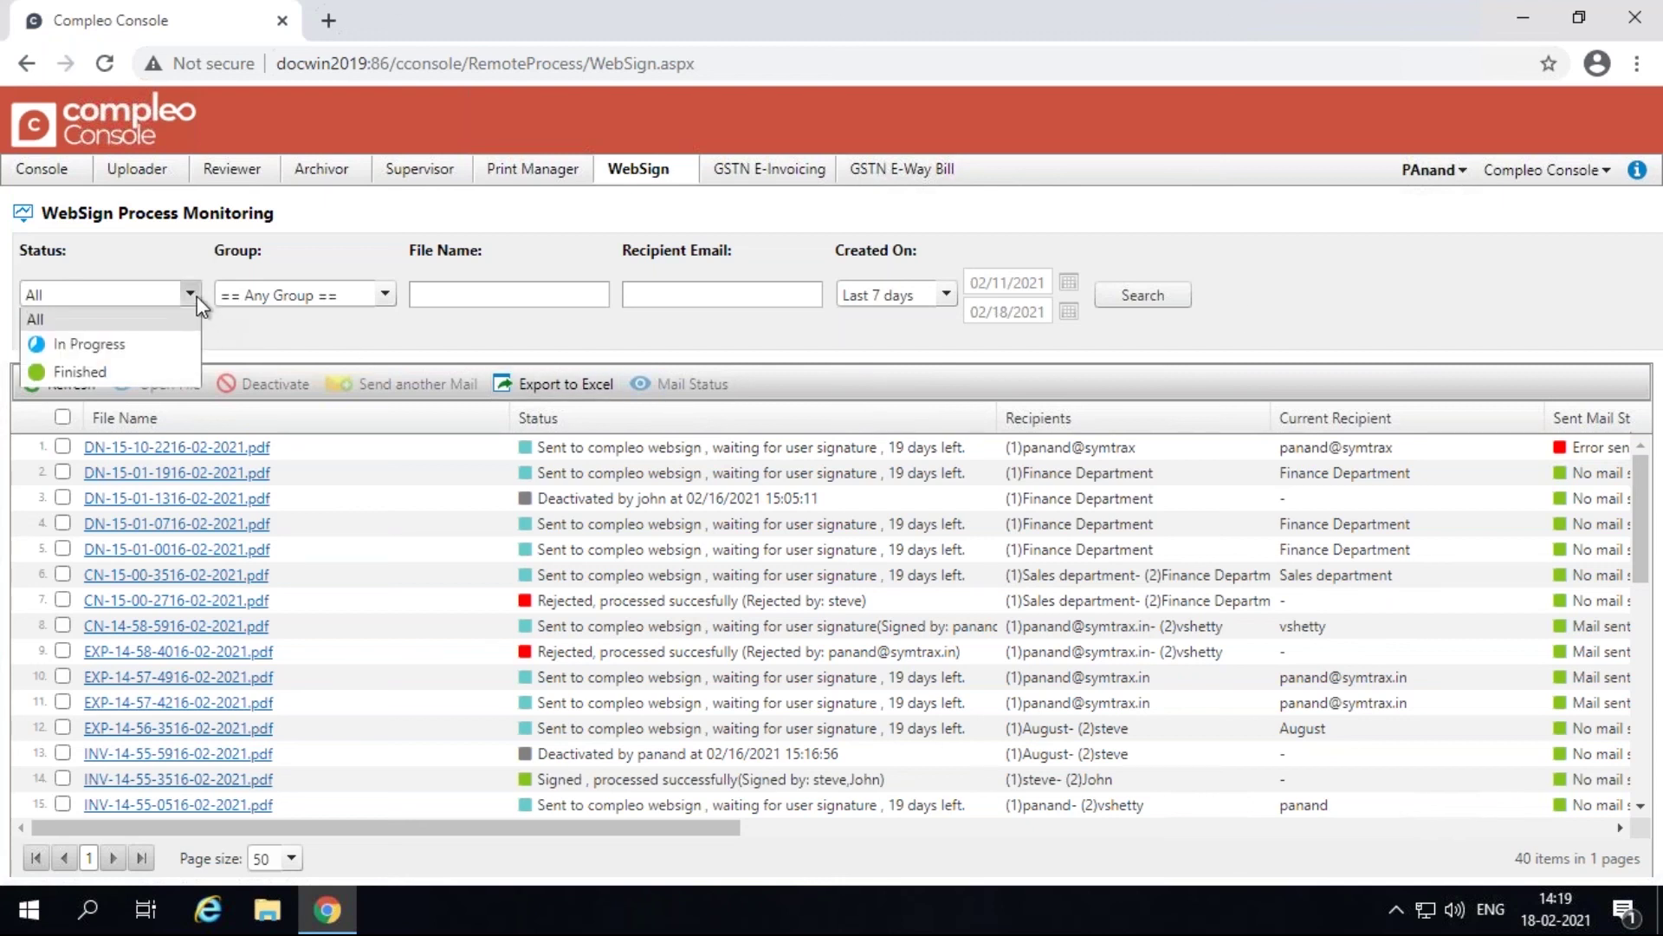
left_click(170, 342)
left_click(438, 292)
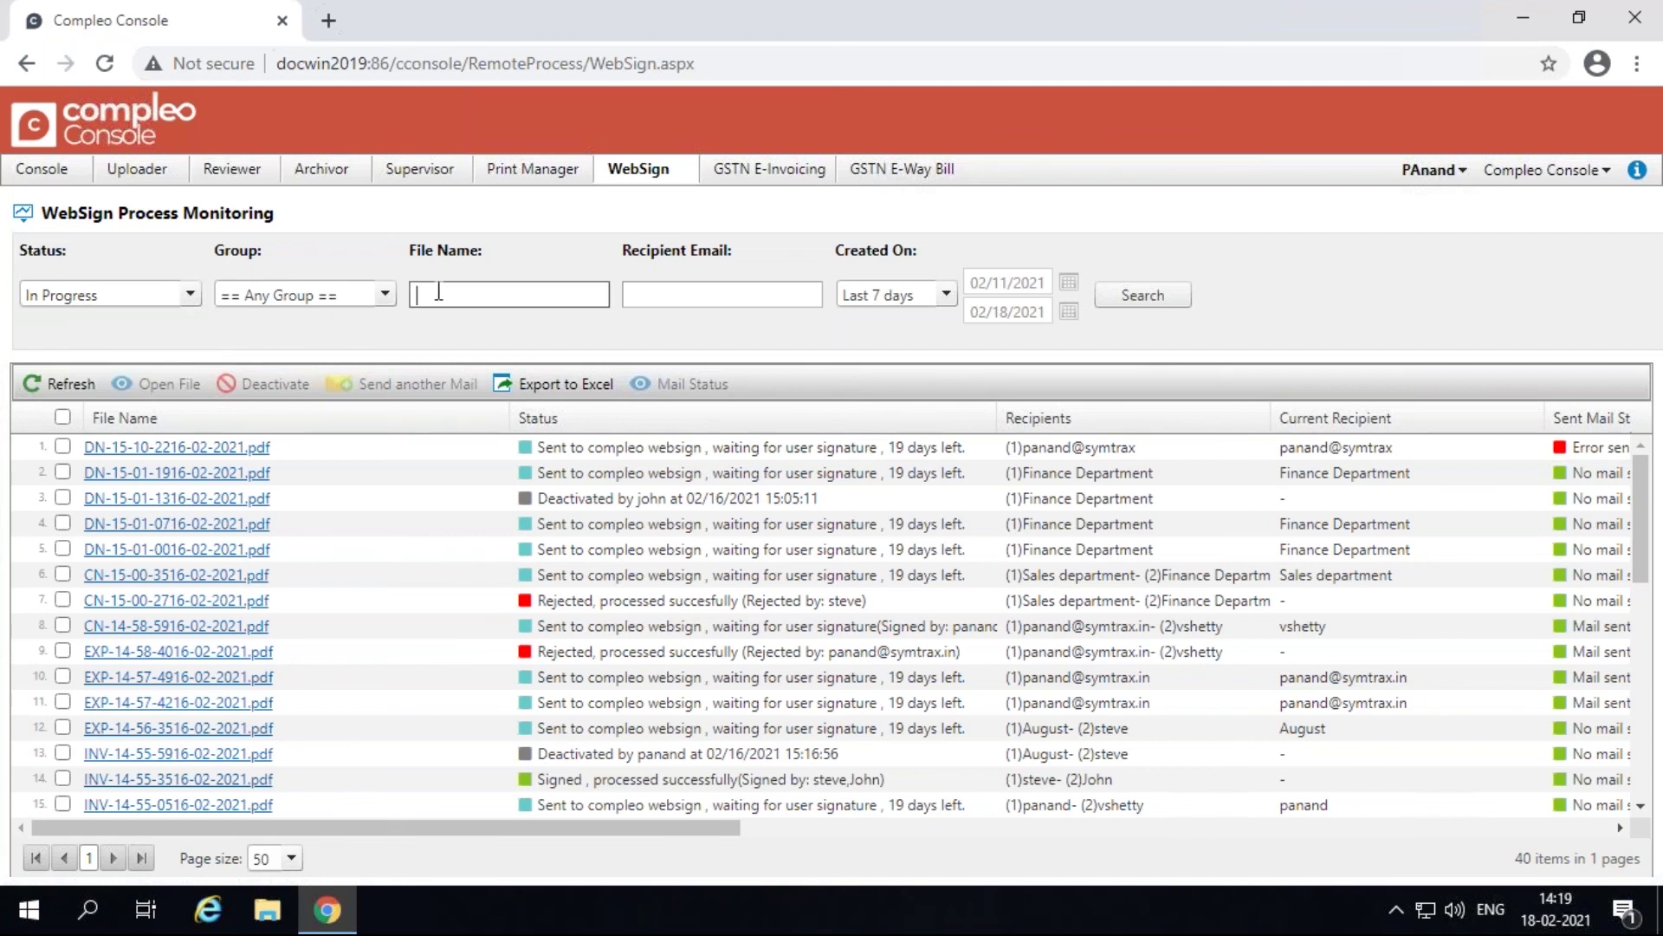
type("dn")
Limit results to files created on 02/16/2021, then export the 4 matches to Excel as CSV.
left_click(946, 293)
left_click(923, 351)
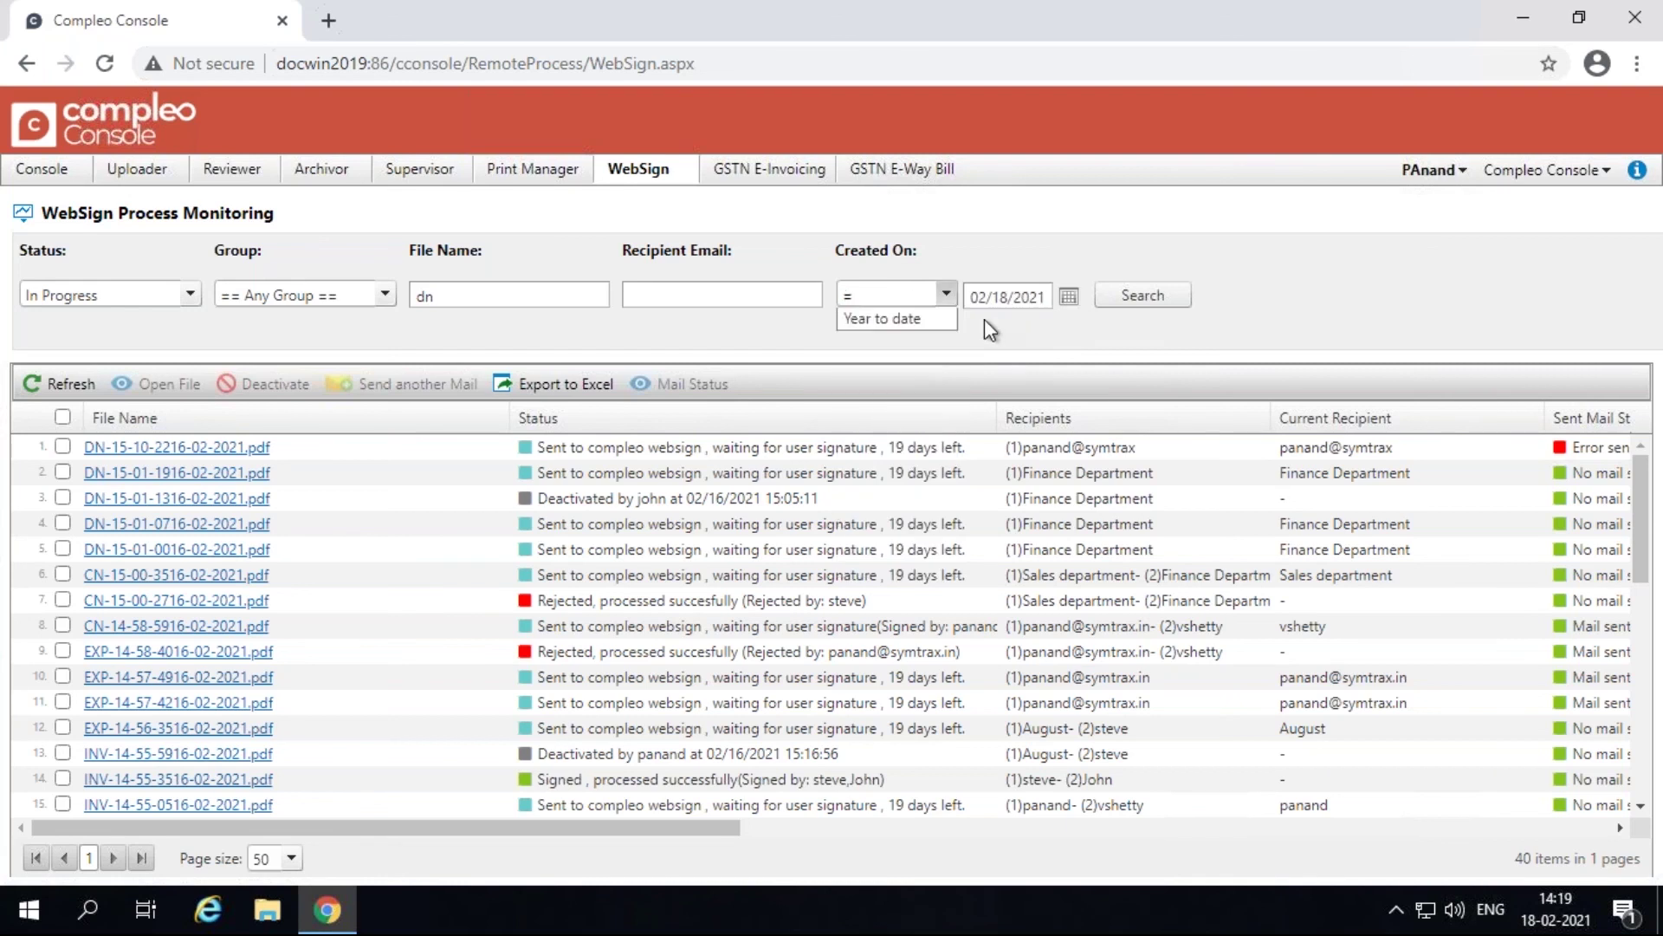
left_click(1051, 295)
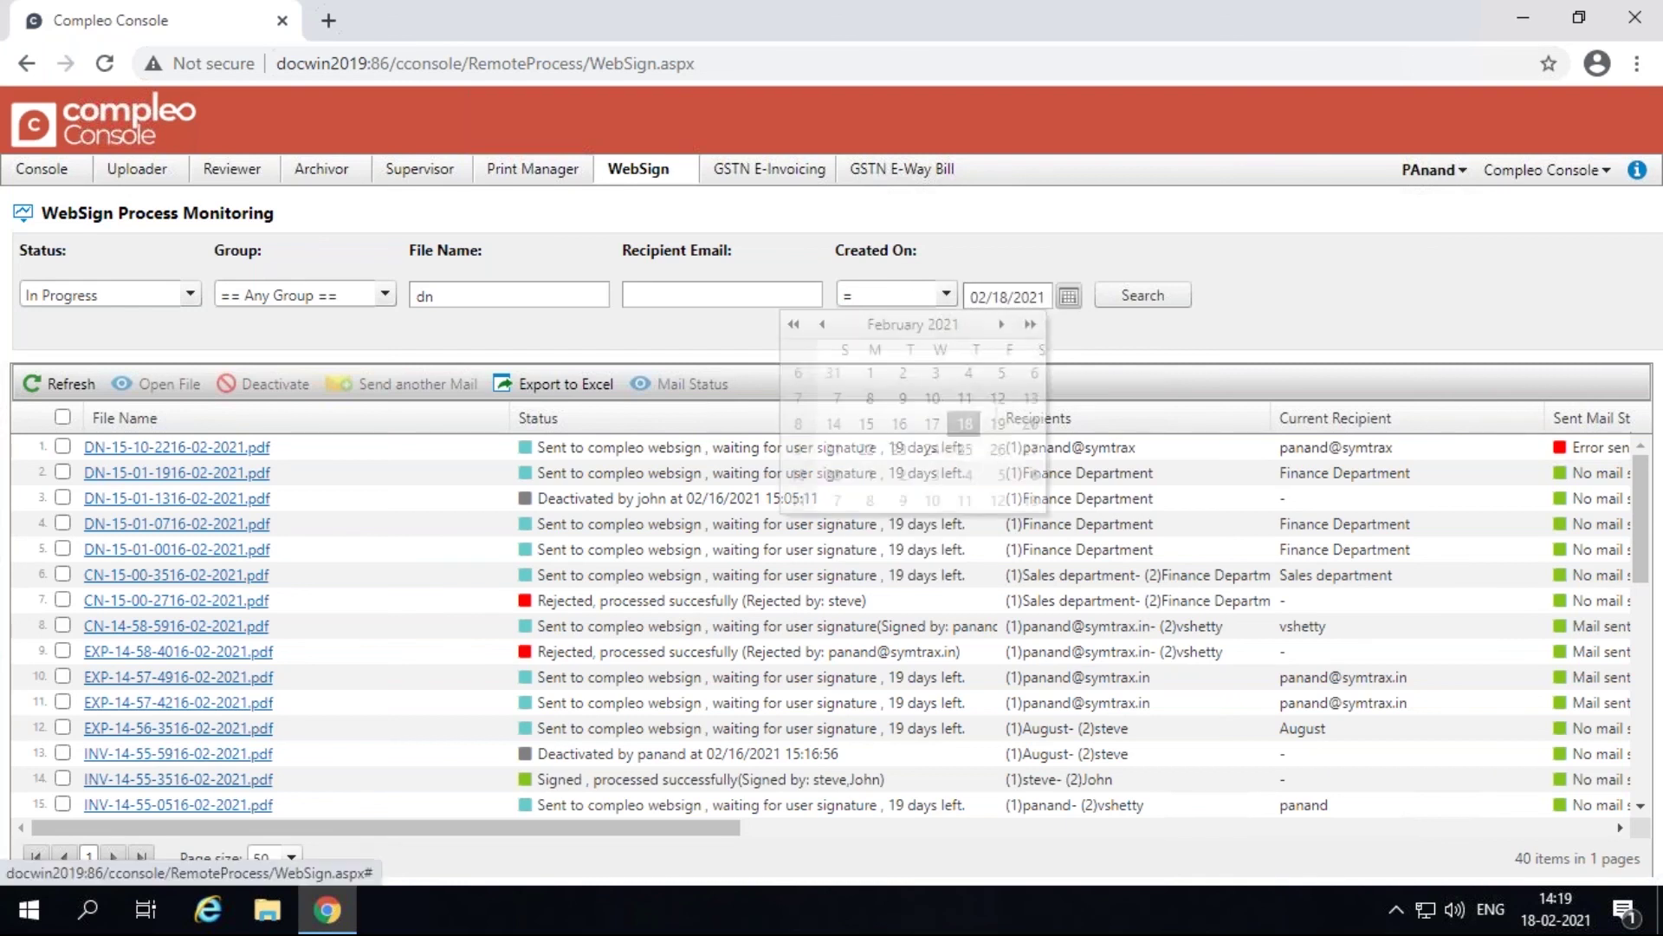
left_click(899, 423)
left_click(1143, 295)
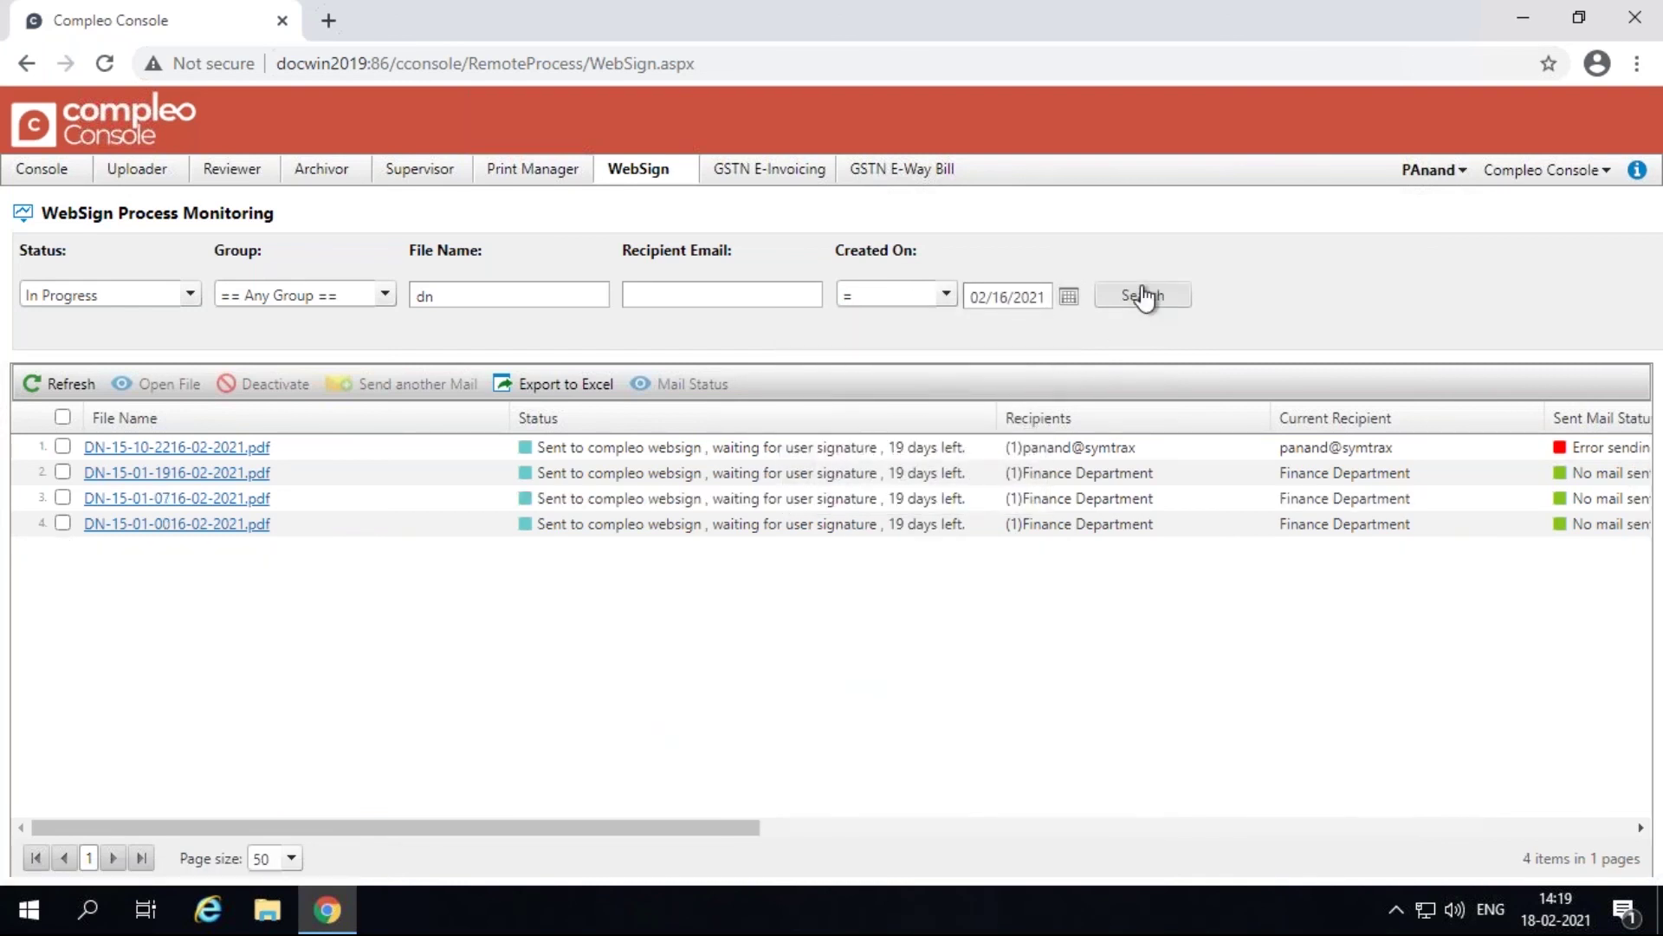
left_click(557, 385)
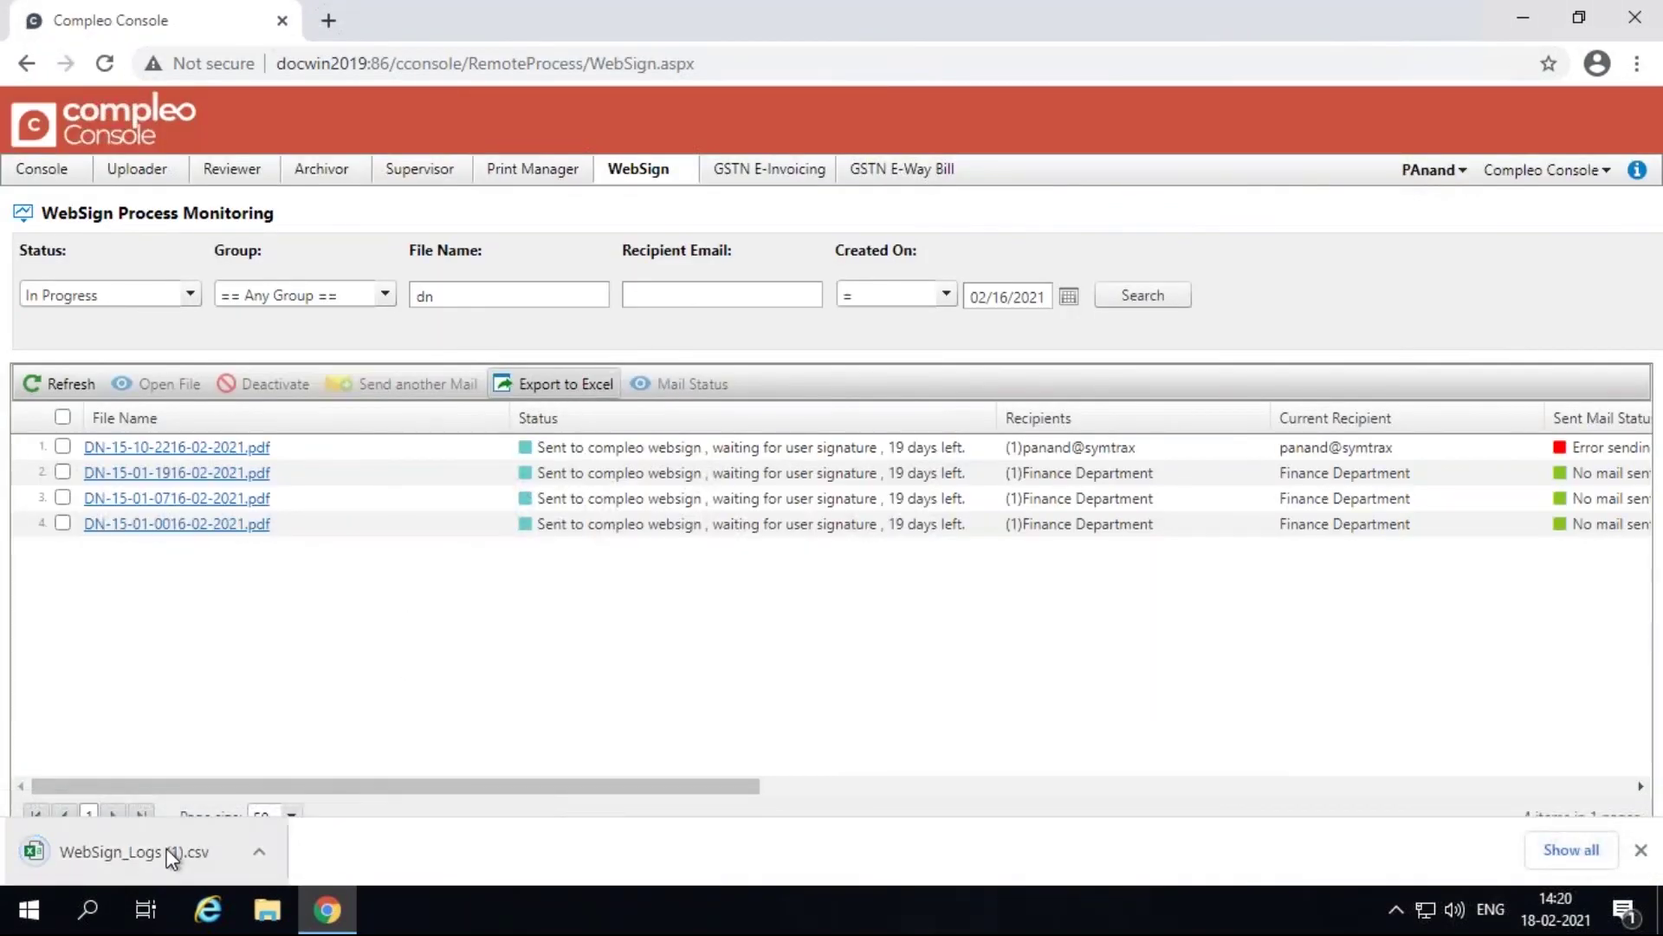
left_click(171, 858)
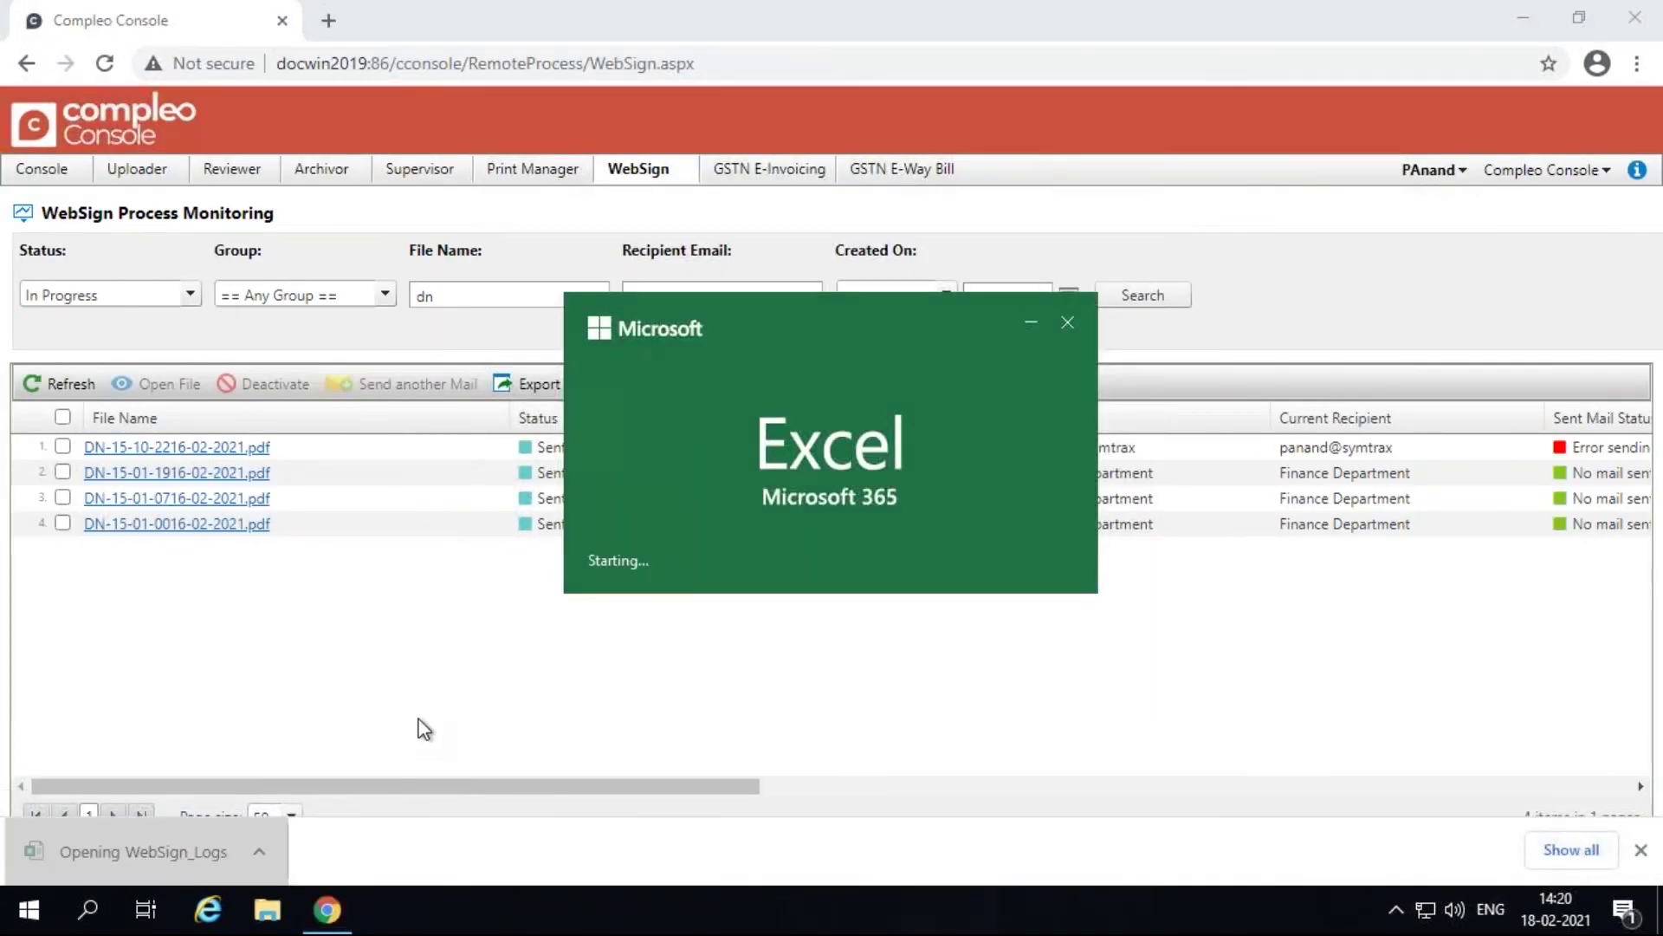